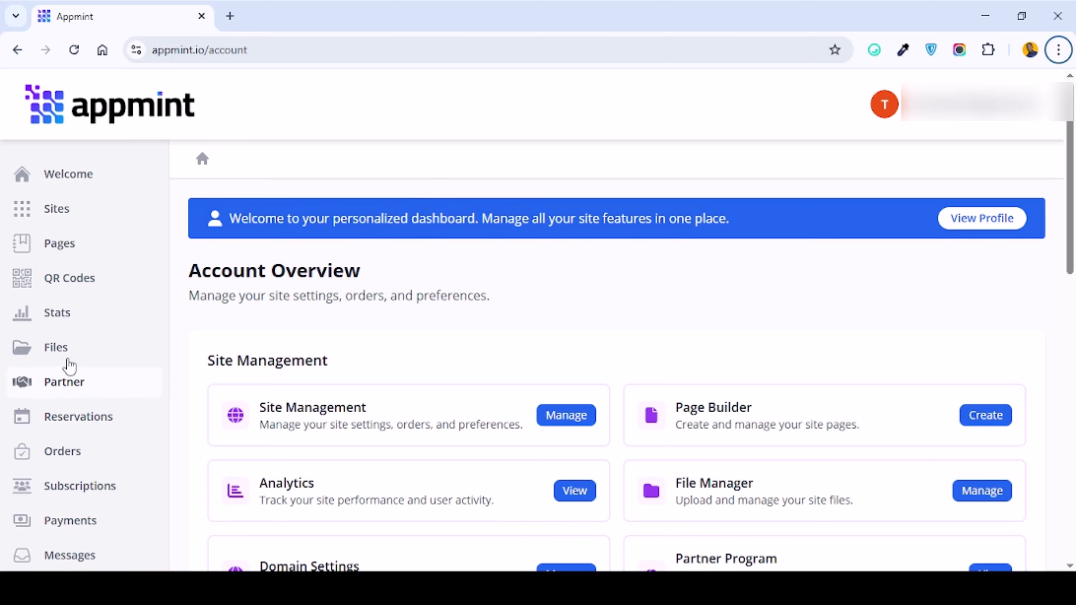
# Open the portfoliodemo site's dashboard from the account's list of sites.
pyautogui.click(53, 354)
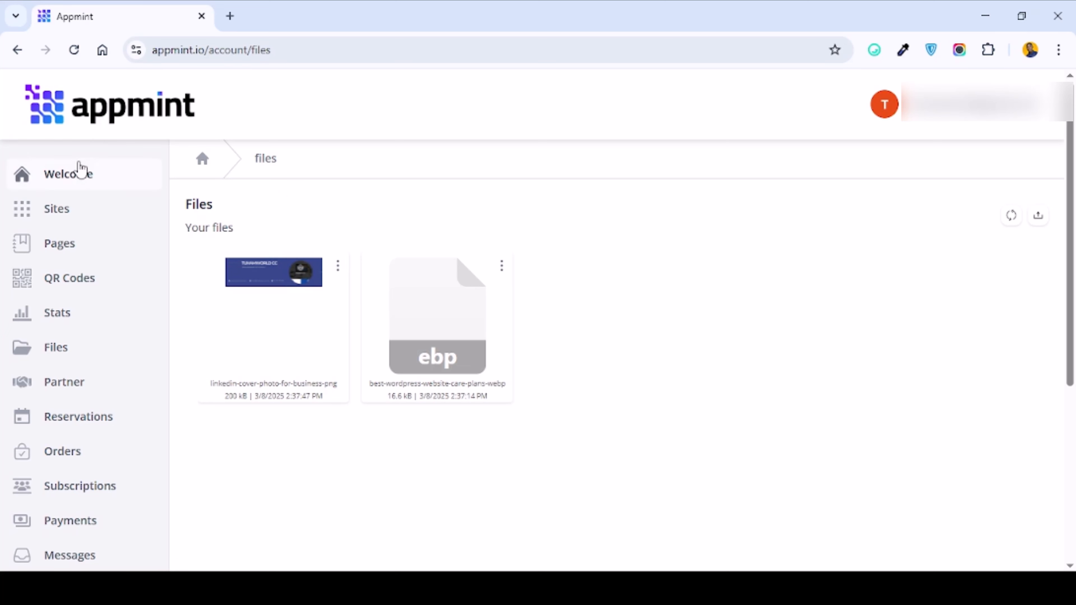
pyautogui.click(98, 172)
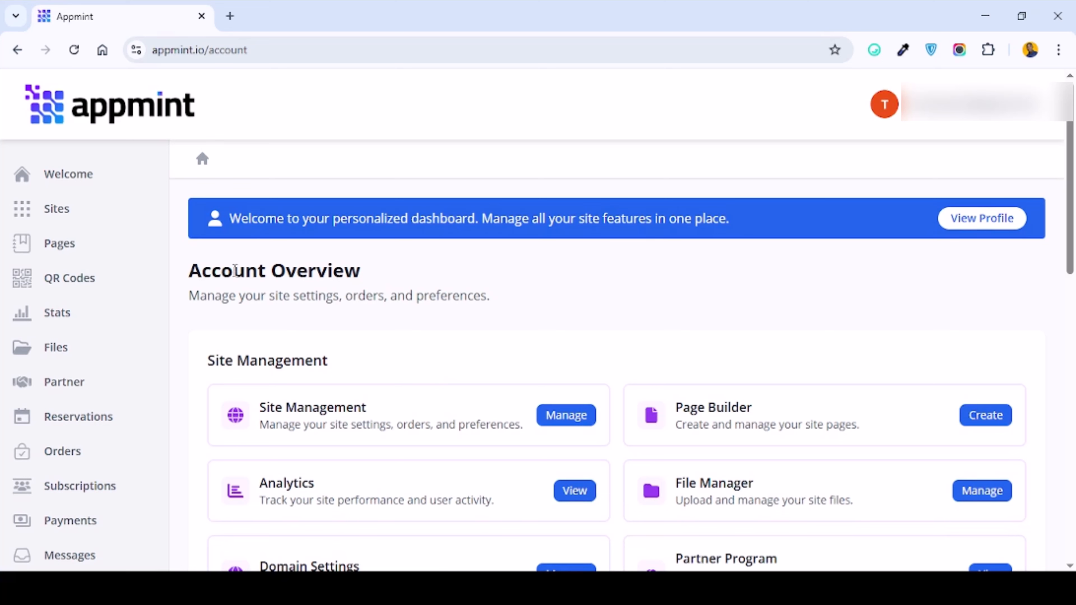
pyautogui.click(98, 215)
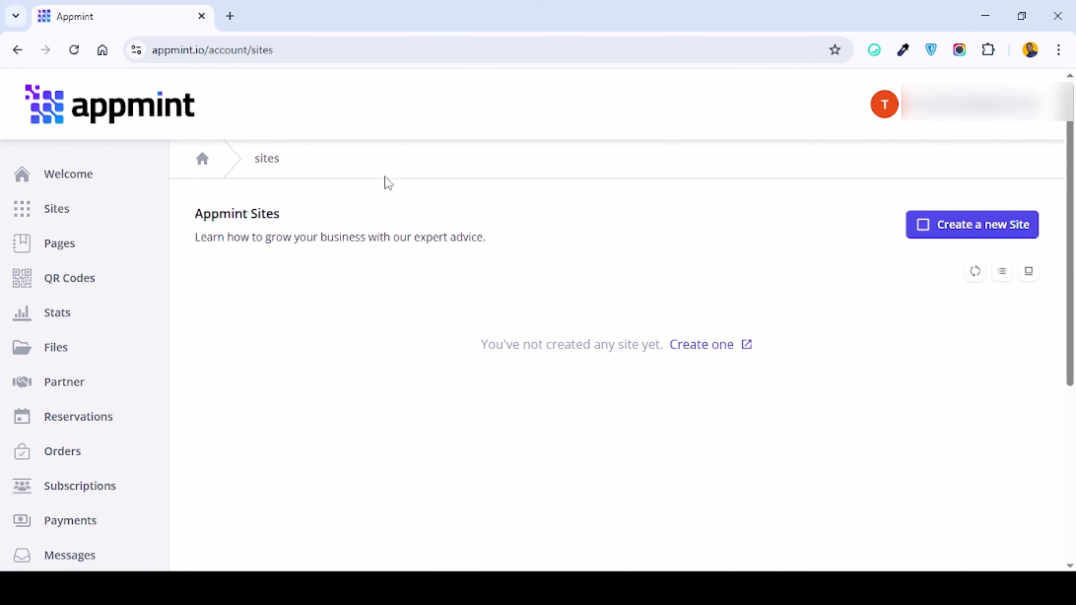
pyautogui.scroll(-2, 523, 231)
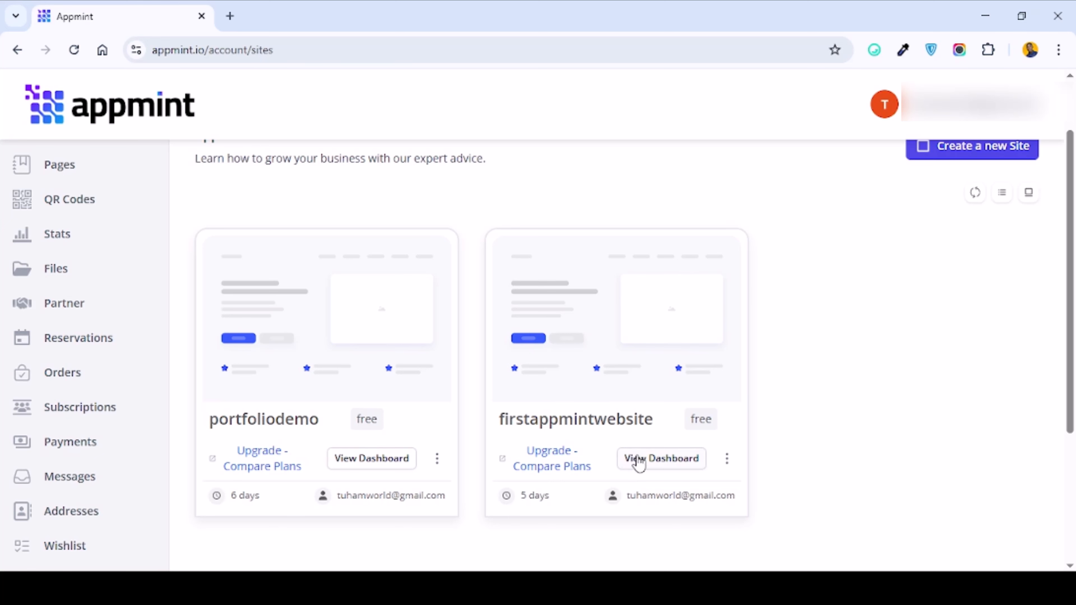
pyautogui.click(642, 463)
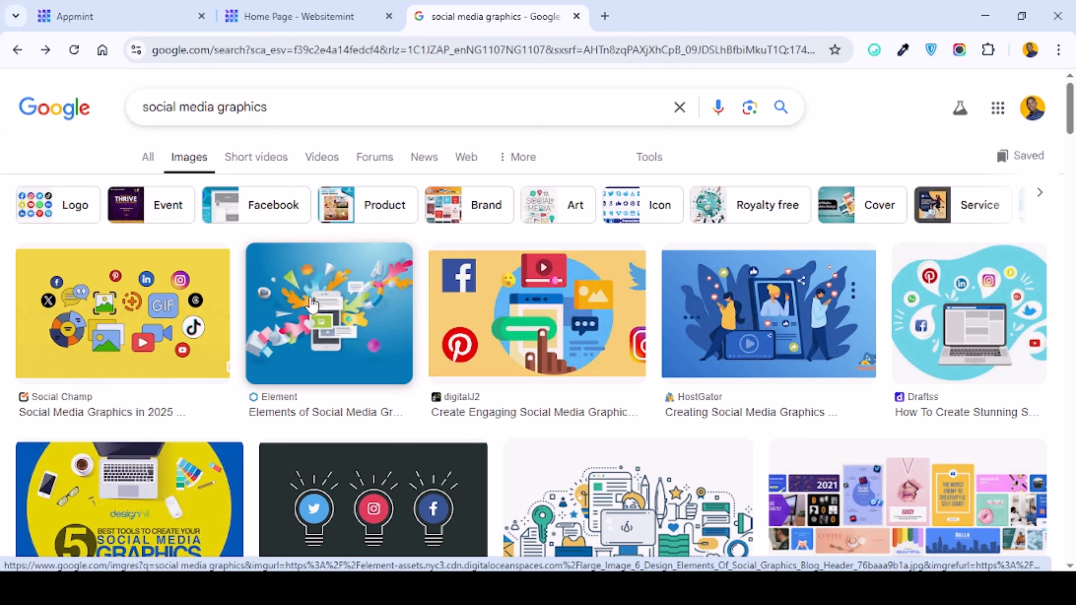
# Browse the Google image results for social media graphics as design examples.
pyautogui.scroll(-2, 466, 345)
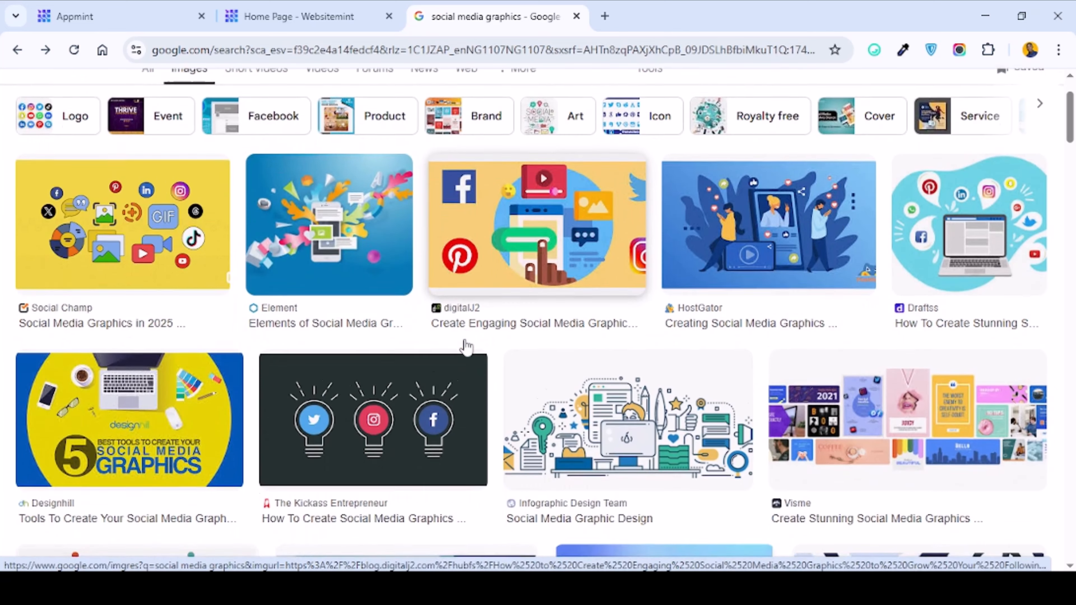
pyautogui.scroll(-2, 466, 345)
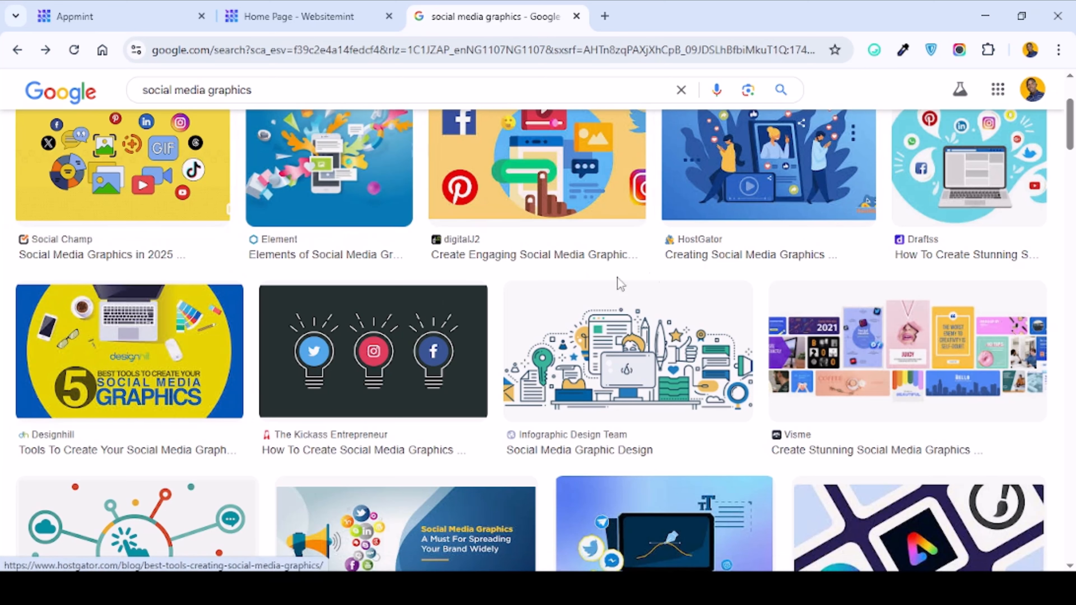
pyautogui.scroll(2, 700, 239)
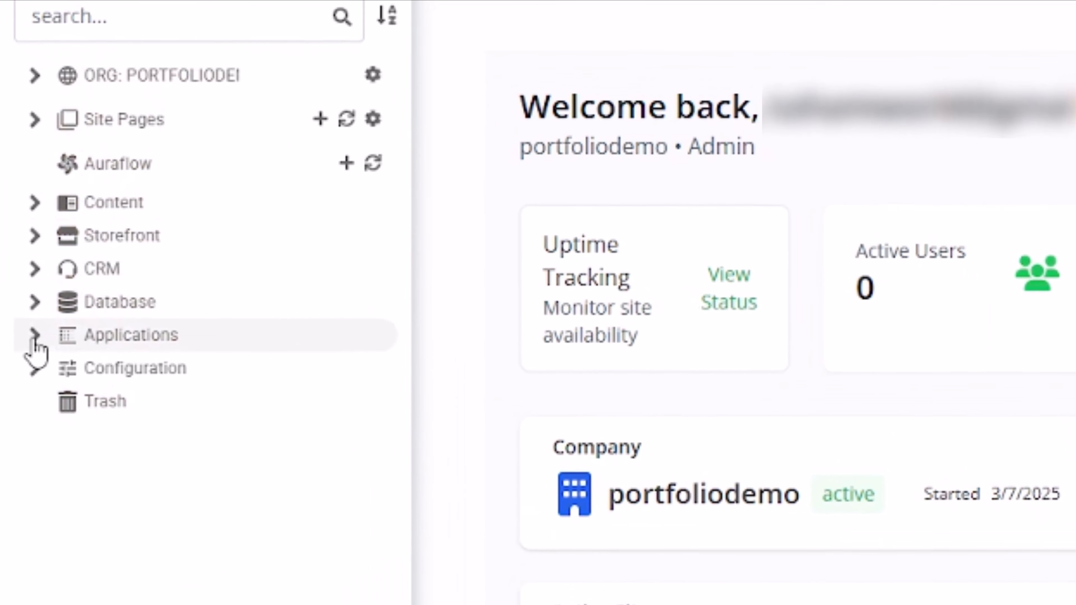
# Create a new CreativeStudio design from the site's applications and reposition its designer window.
pyautogui.click(20, 320)
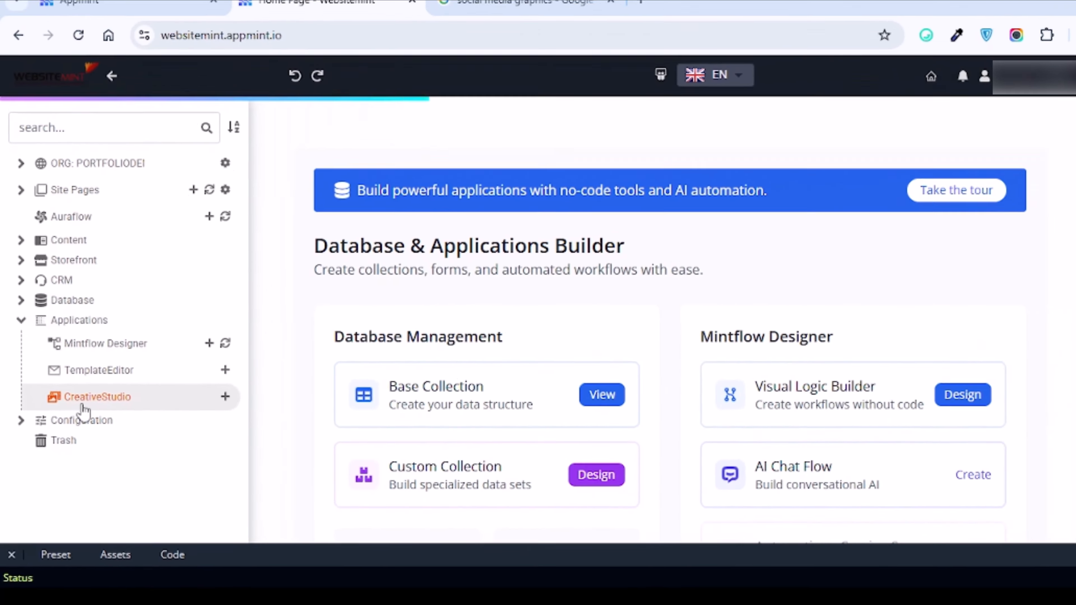
pyautogui.click(125, 461)
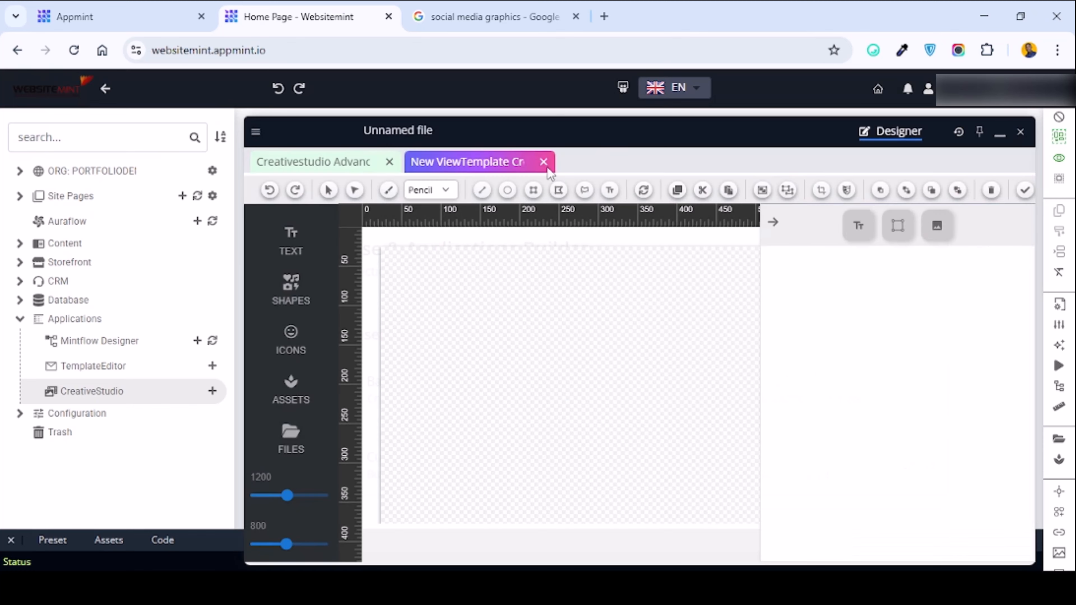
pyautogui.moveTo(552, 127); pyautogui.dragTo(487, 91)
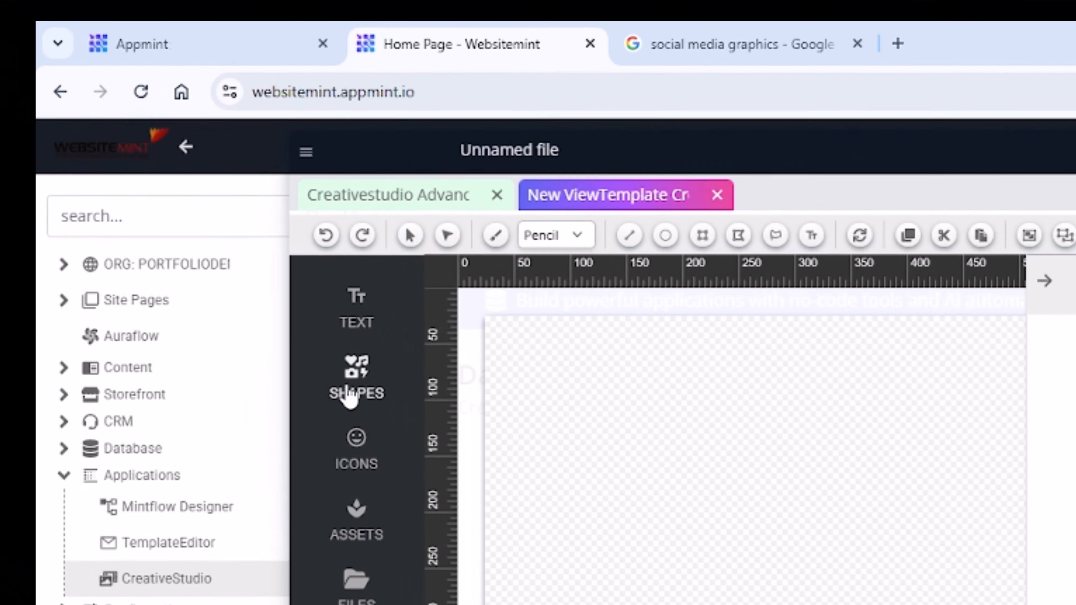
# Add a square outline from the shape library to the canvas and collapse the properties pane covering the canvas.
pyautogui.click(221, 258)
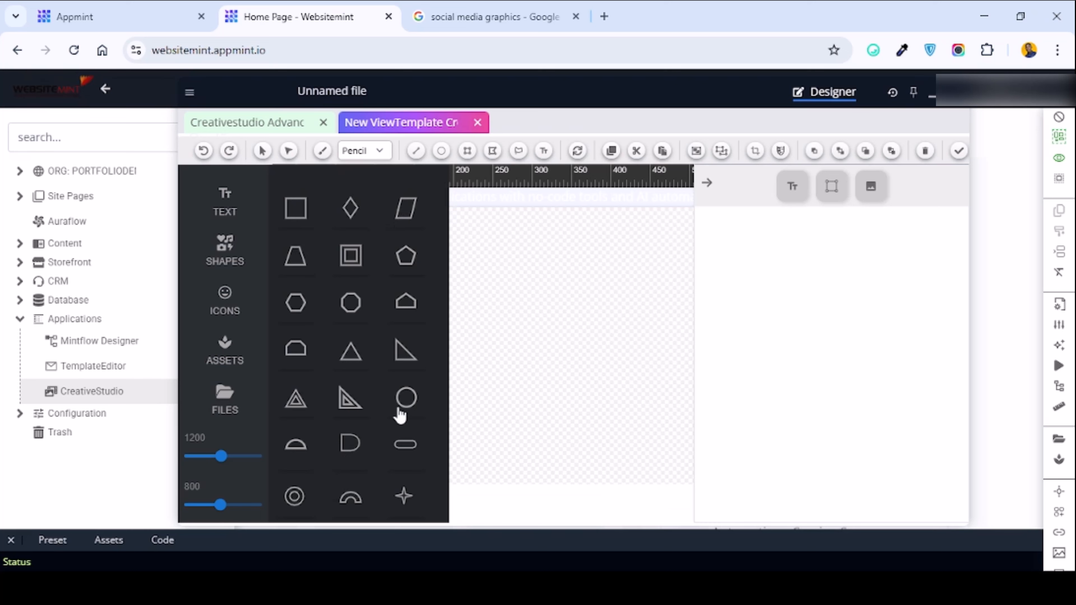
pyautogui.scroll(-3, 344, 356)
pyautogui.scroll(-2, 347, 364)
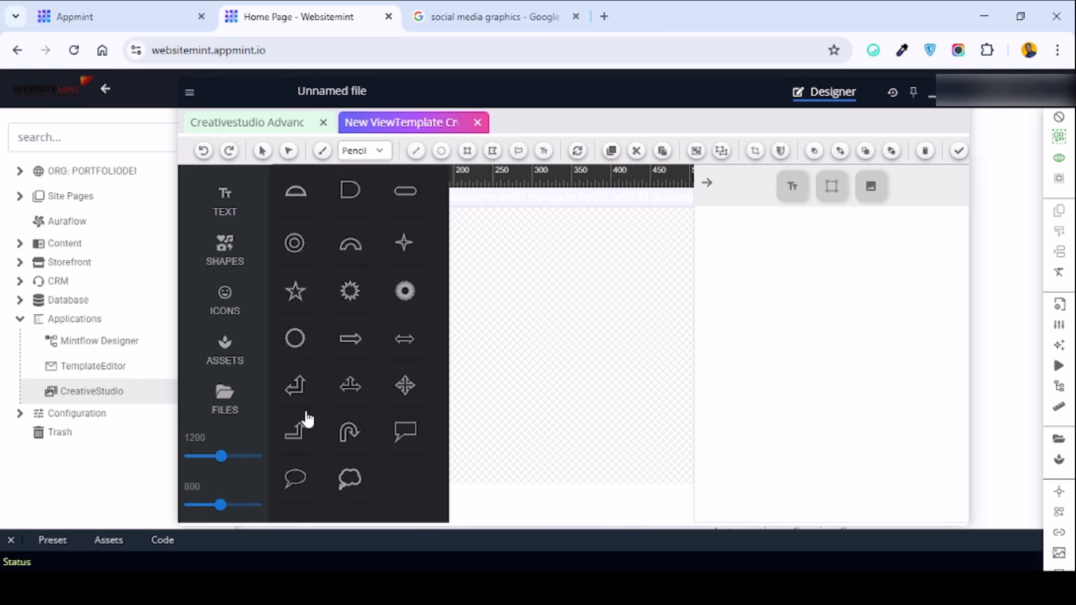
pyautogui.scroll(5, 348, 381)
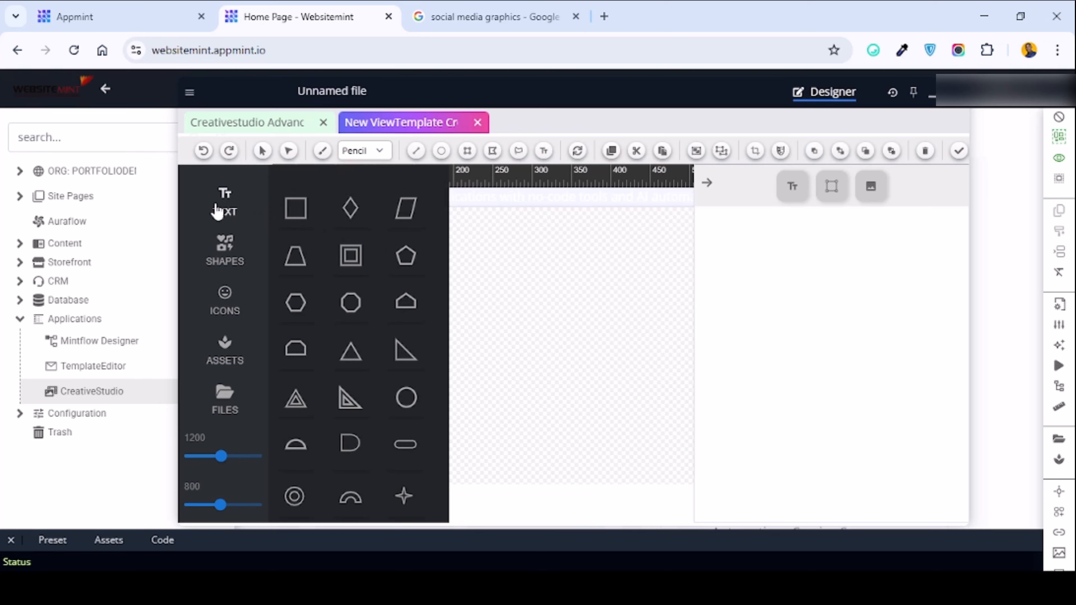
pyautogui.click(224, 250)
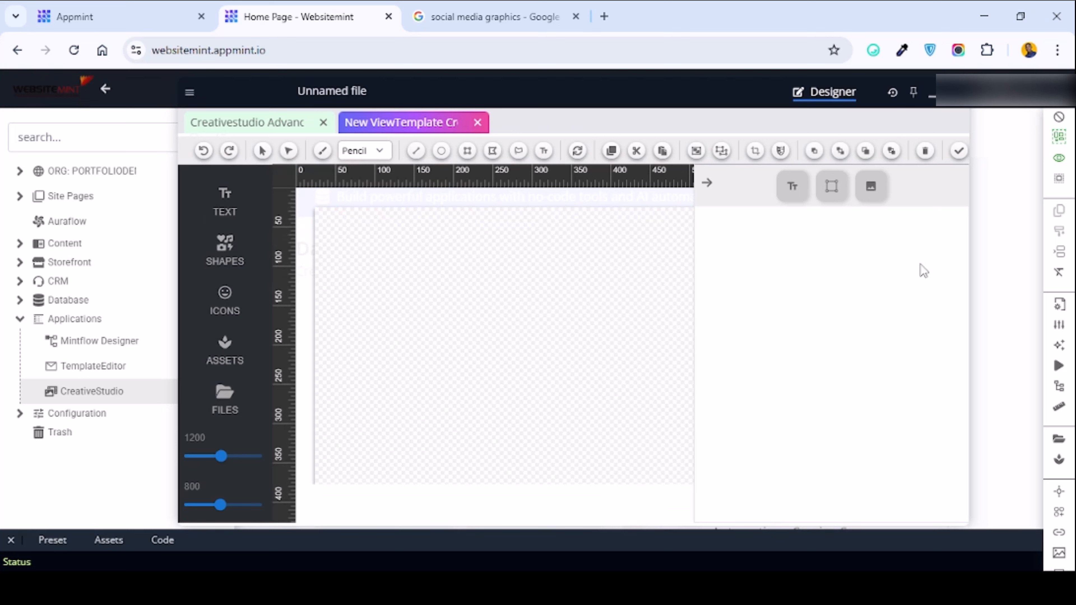
pyautogui.click(708, 184)
pyautogui.scroll(-3, 762, 423)
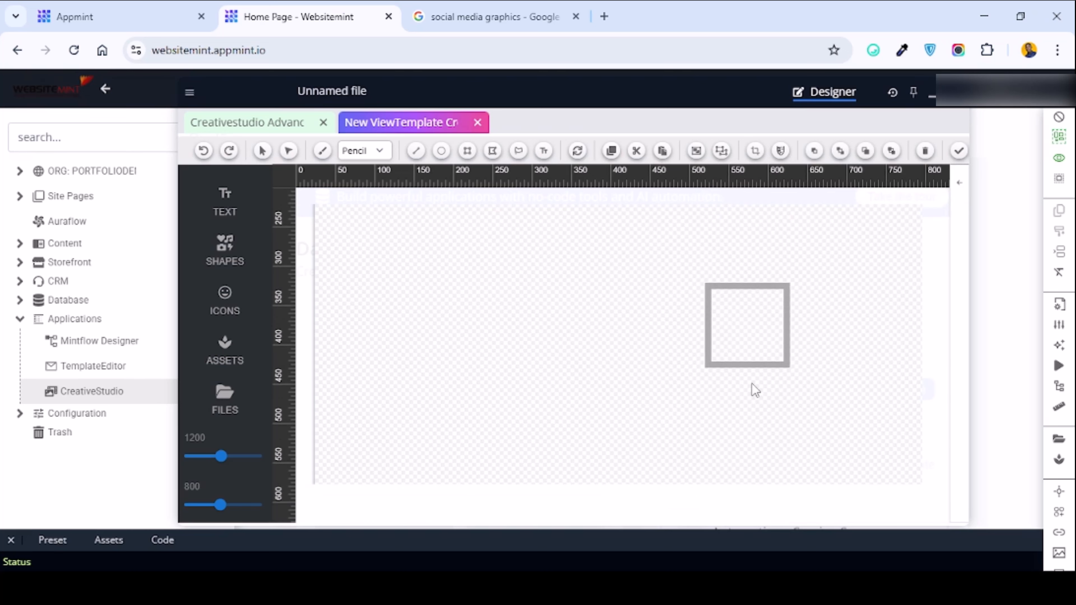
# Resize the square outline into a rectangle about 440 wide and 310 high on the rulers.
pyautogui.click(744, 338)
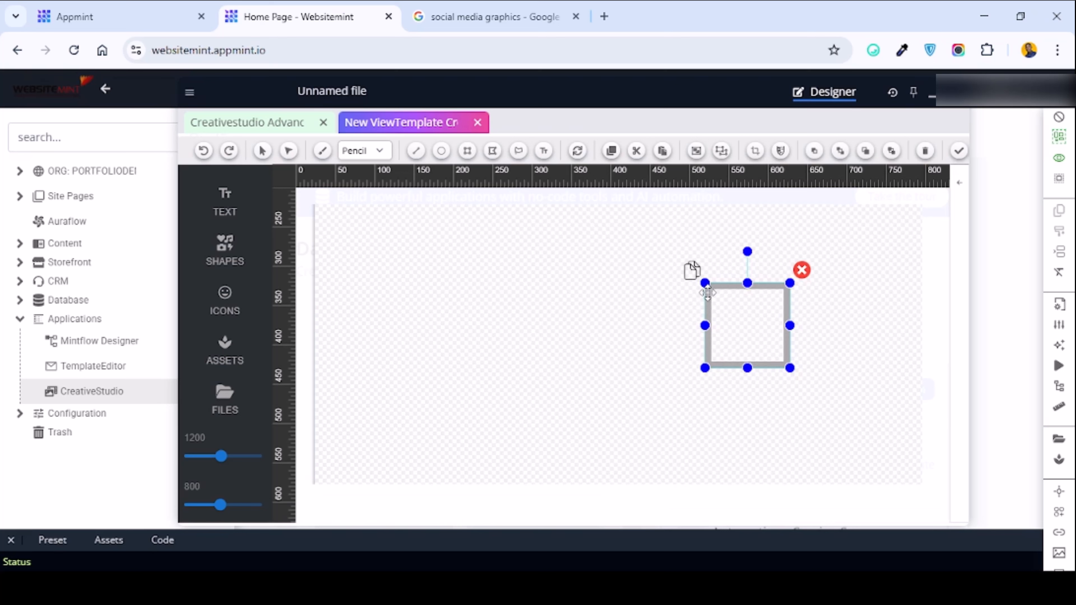
pyautogui.moveTo(705, 283); pyautogui.dragTo(557, 281)
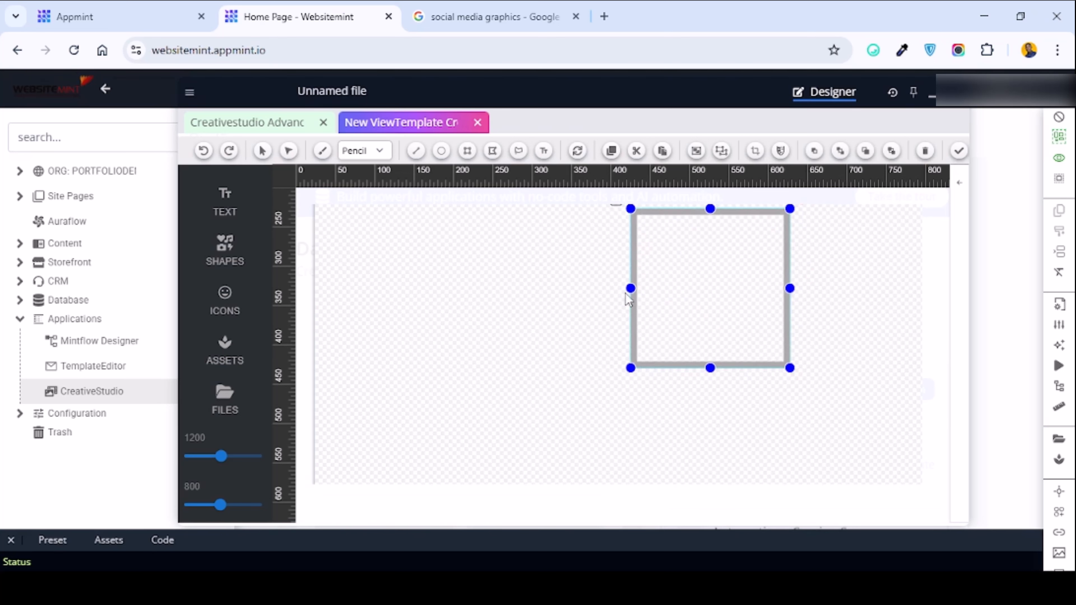
pyautogui.moveTo(632, 286); pyautogui.dragTo(403, 294)
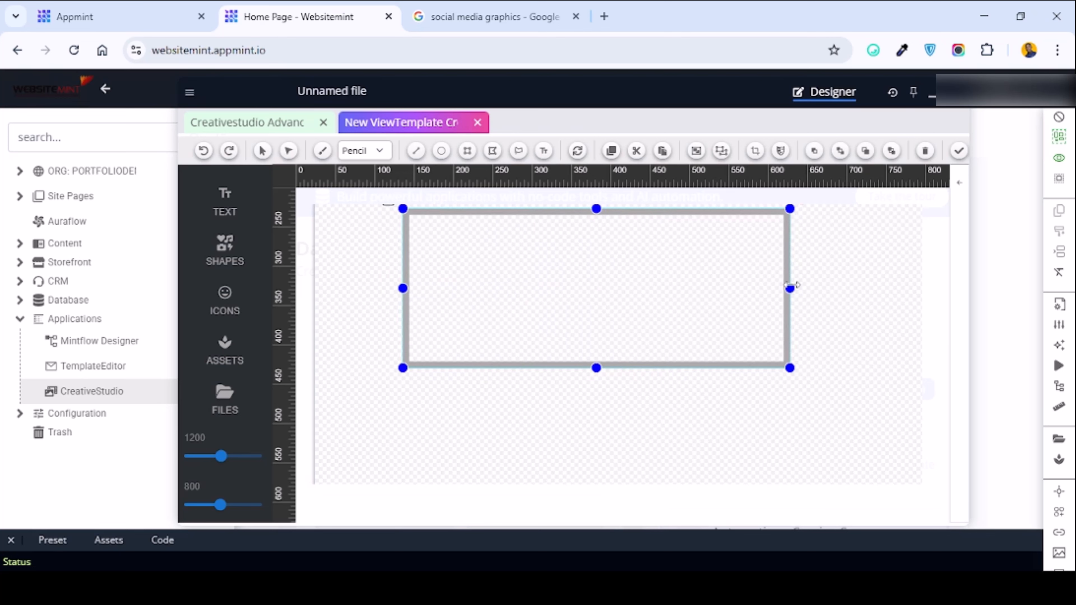
pyautogui.moveTo(790, 287); pyautogui.dragTo(864, 288)
pyautogui.moveTo(631, 367); pyautogui.dragTo(633, 455)
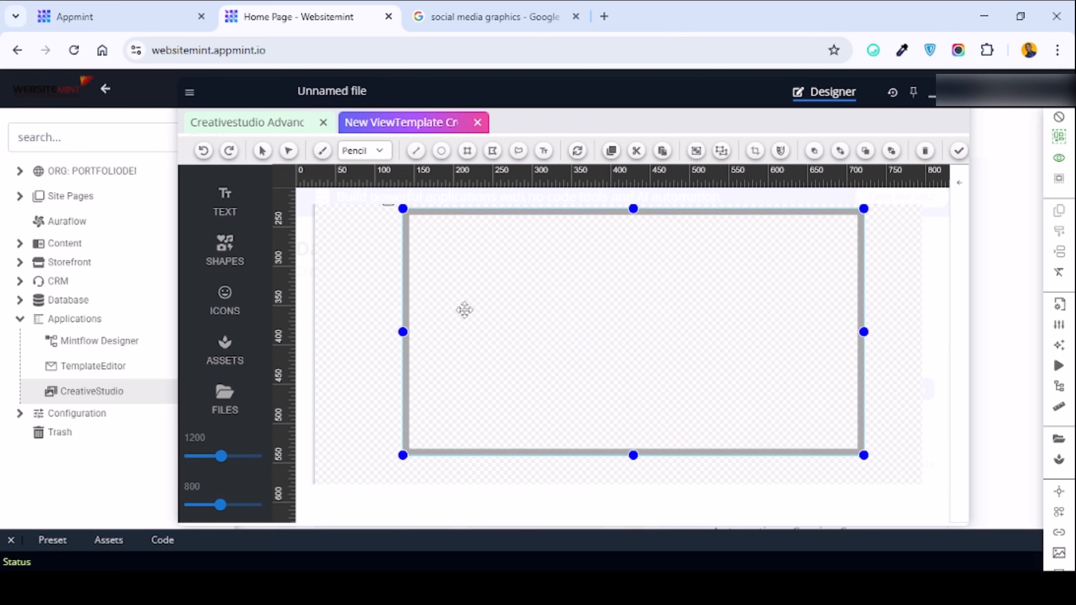
pyautogui.moveTo(404, 332); pyautogui.dragTo(517, 327)
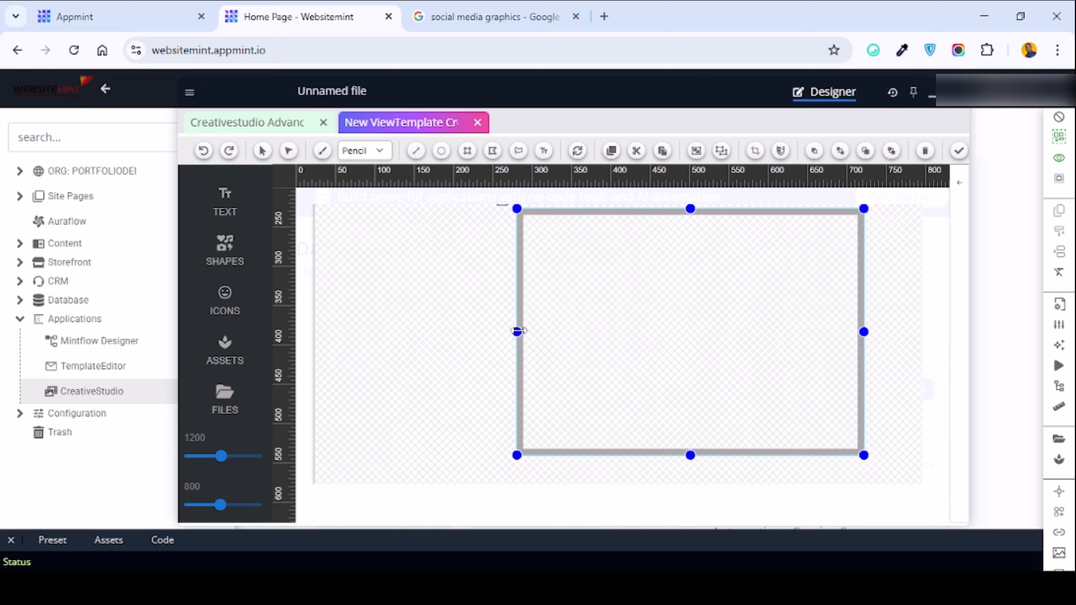
# Try to narrow the rectangle further from its left edge, and undo that change.
pyautogui.moveTo(518, 331); pyautogui.dragTo(580, 351)
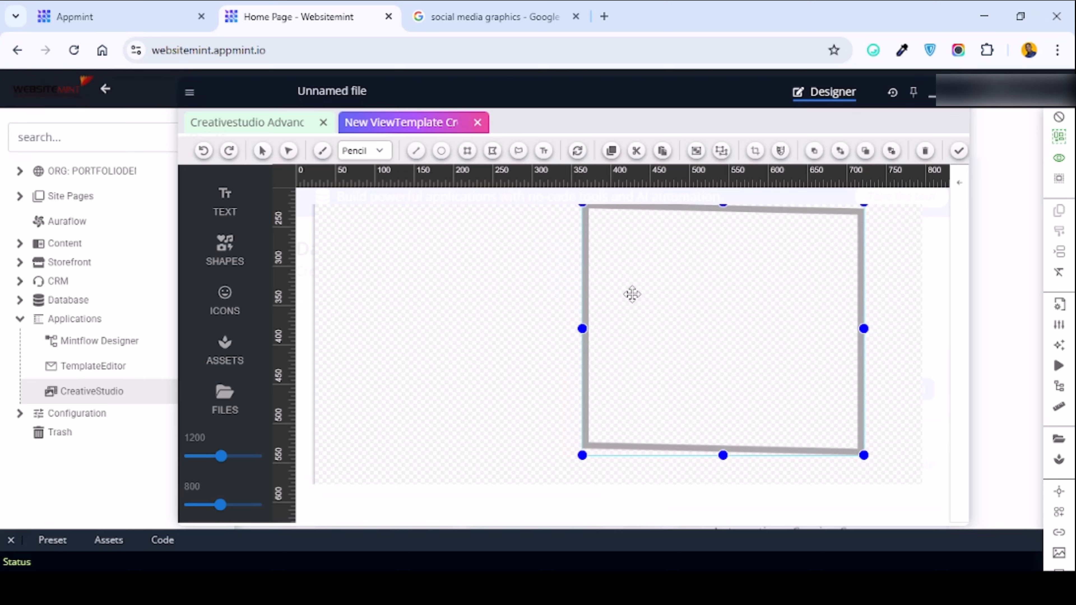
pyautogui.scroll(2, 720, 320)
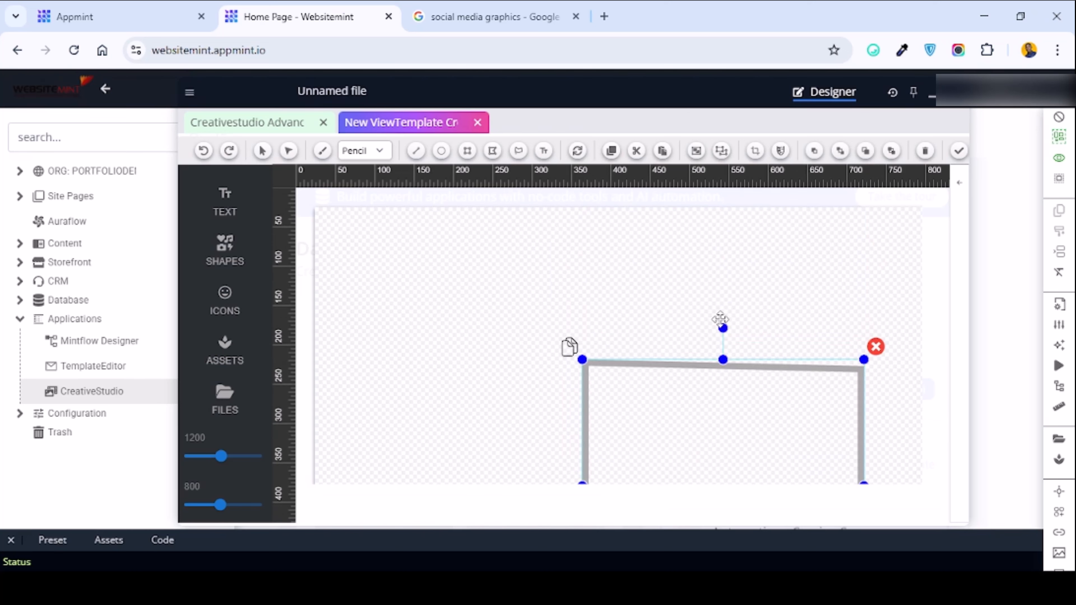
pyautogui.scroll(-2, 715, 336)
pyautogui.scroll(1, 720, 337)
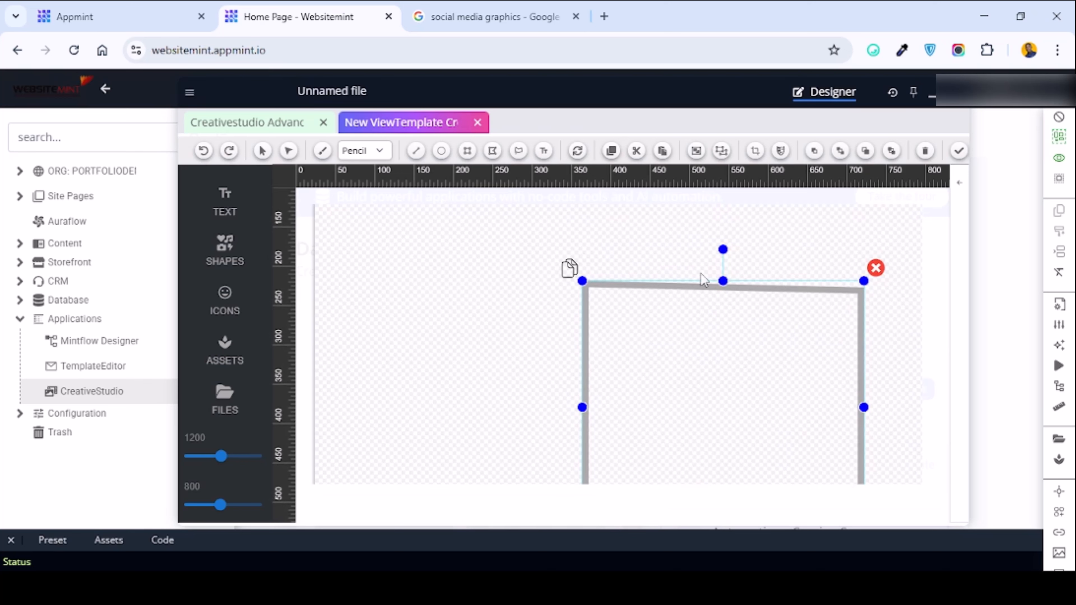
pyautogui.scroll(-1, 646, 363)
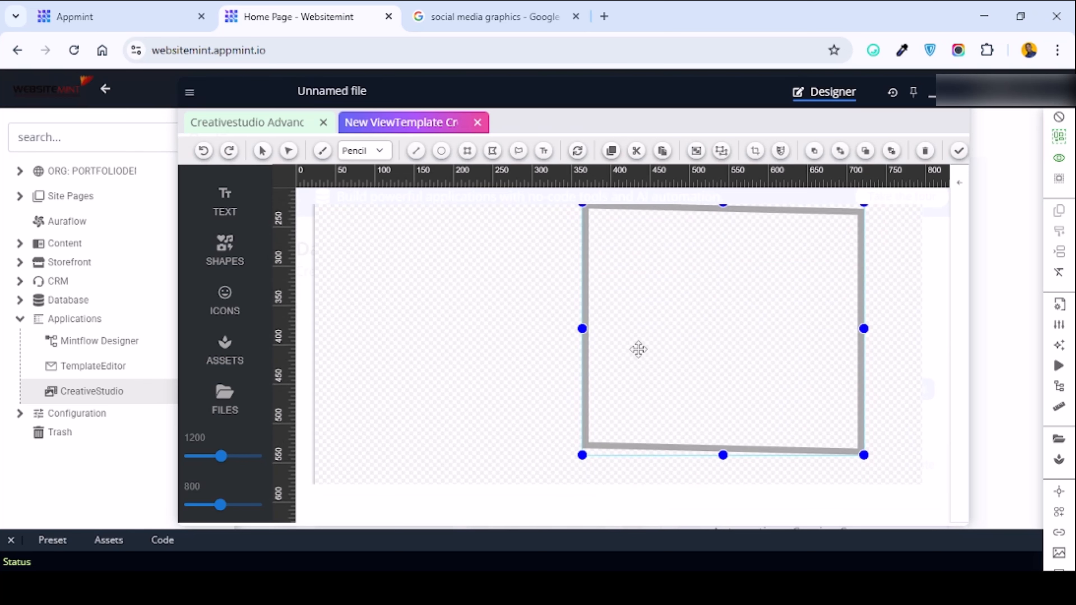
pyautogui.scroll(1, 631, 335)
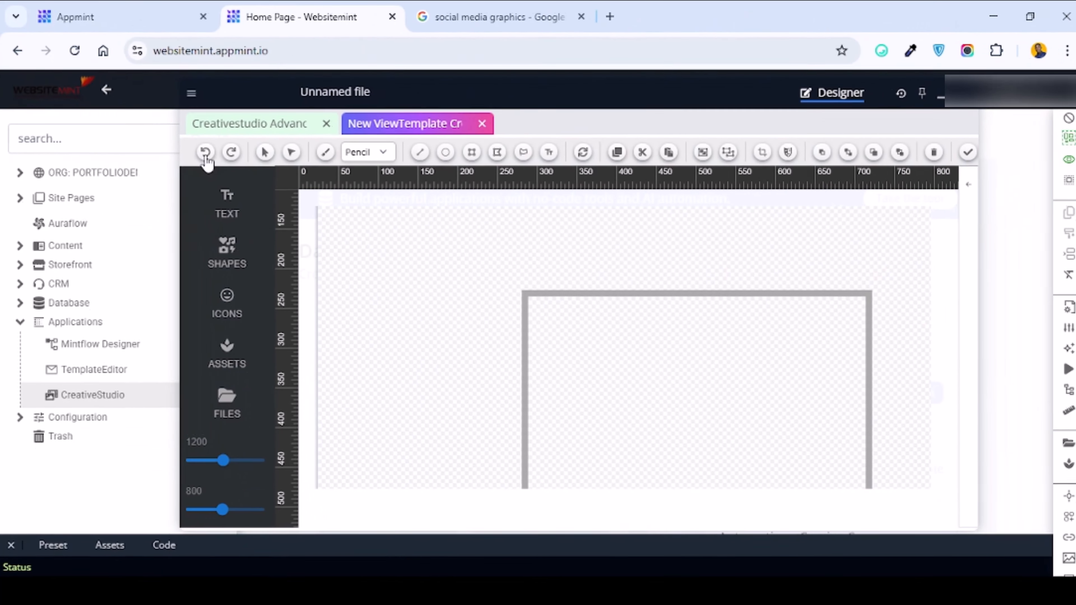
pyautogui.scroll(-2, 495, 300)
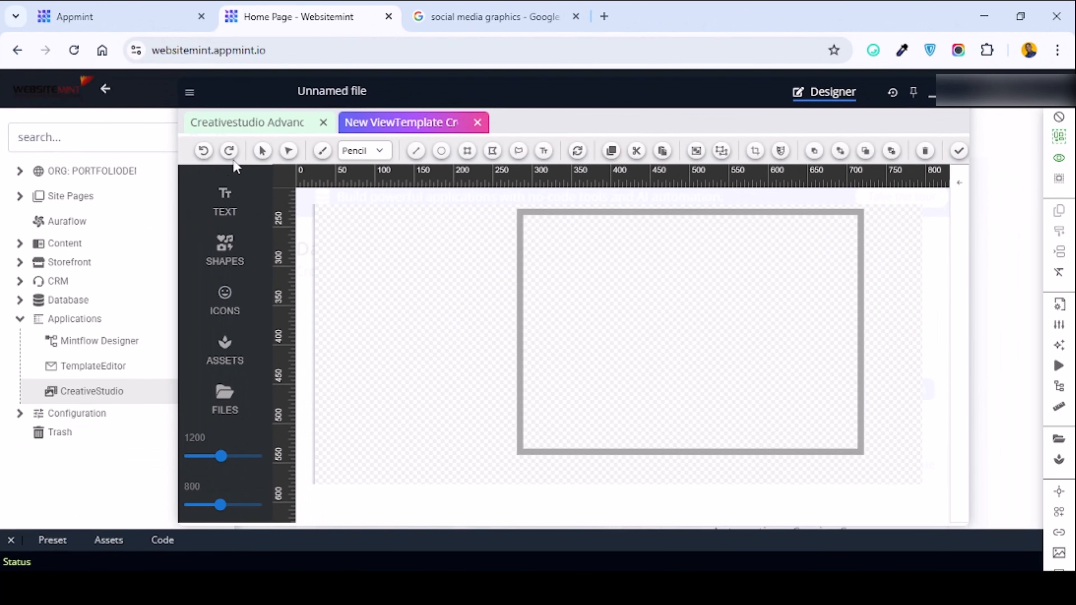
# Undo and redo the rectangle's latest resizes to try out the edit history, and deselect the shape.
pyautogui.click(203, 151)
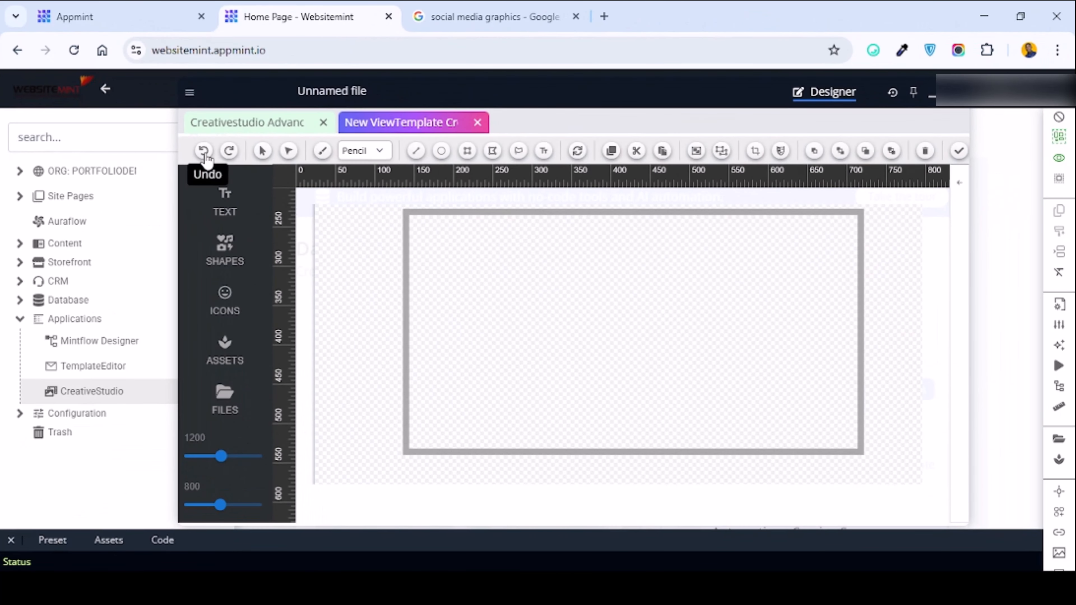
pyautogui.click(230, 151)
pyautogui.click(230, 152)
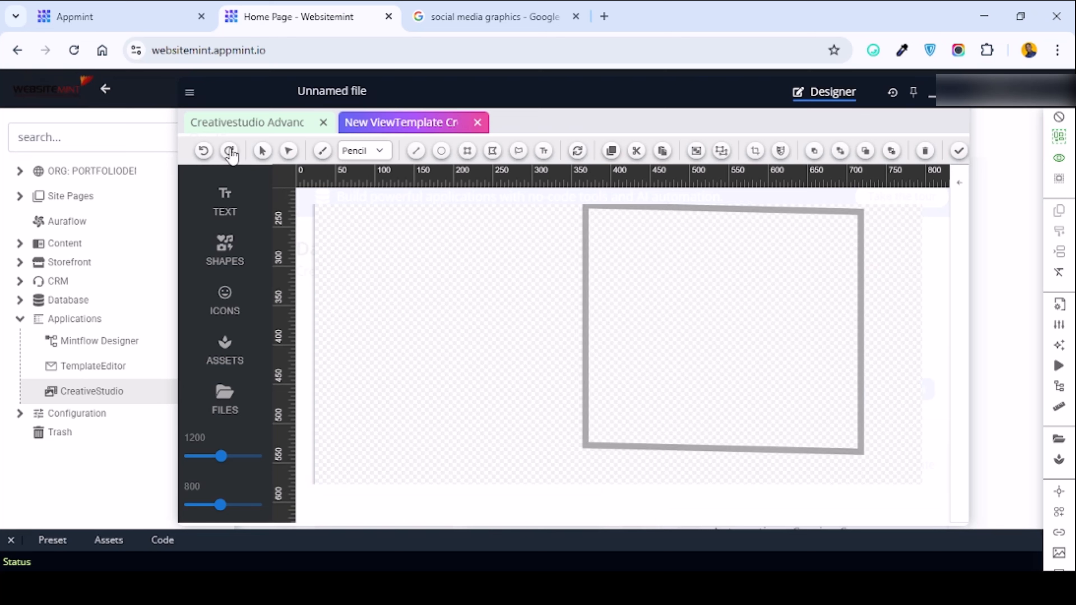
pyautogui.click(202, 157)
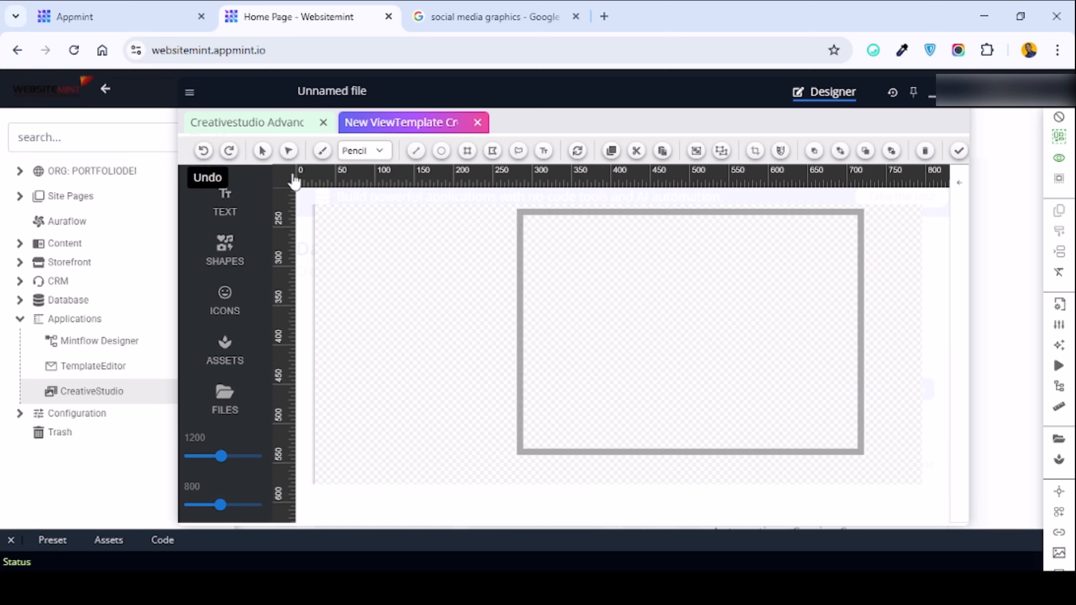
pyautogui.click(640, 324)
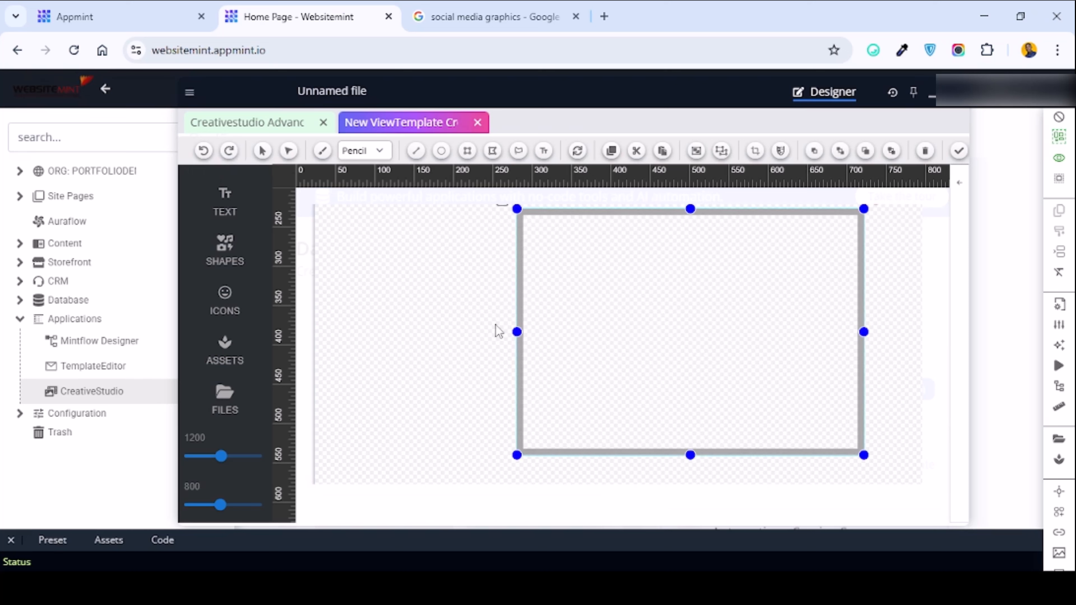
pyautogui.click(507, 302)
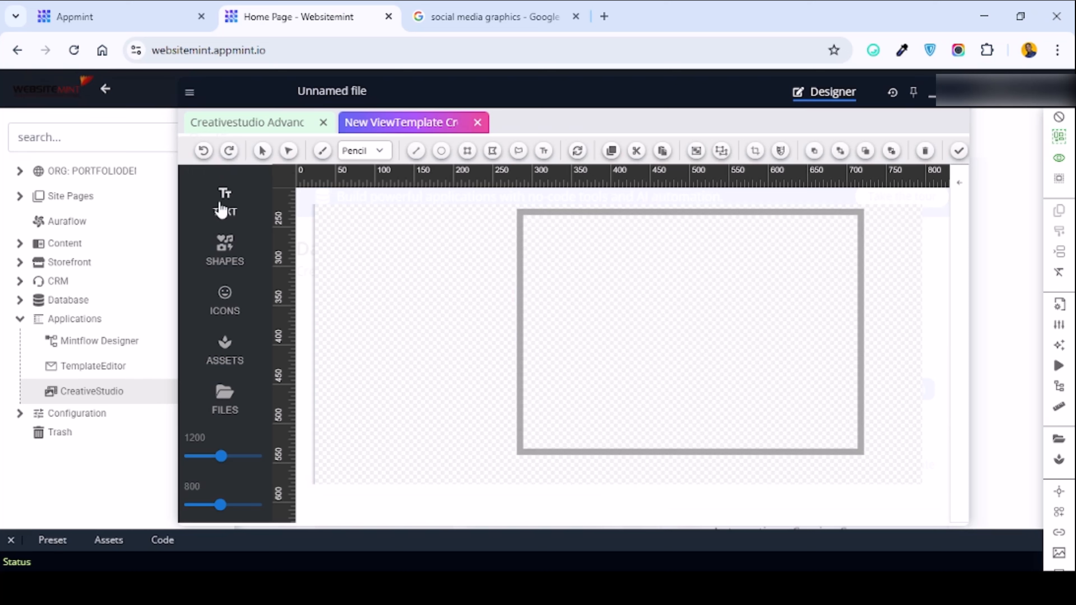
# Add a Title Text element to the canvas and close the text presets.
pyautogui.click(220, 209)
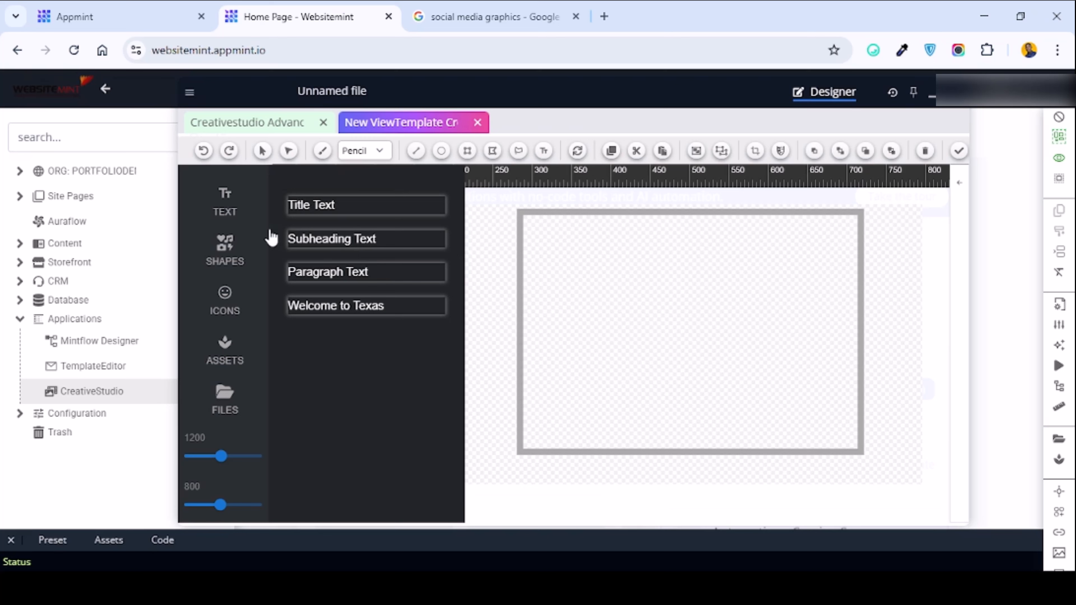
pyautogui.click(333, 207)
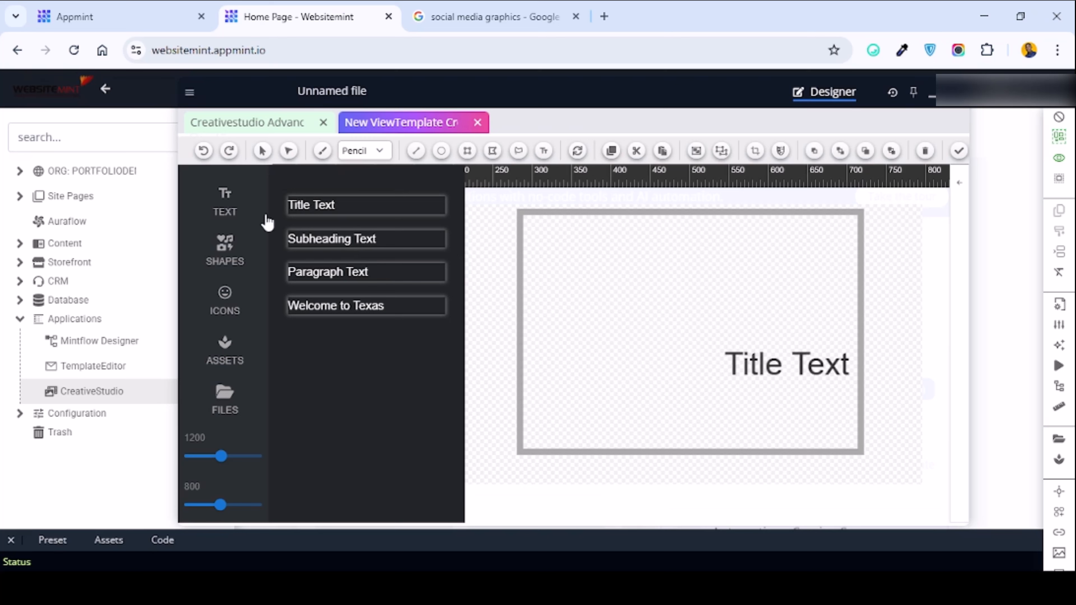
pyautogui.click(225, 202)
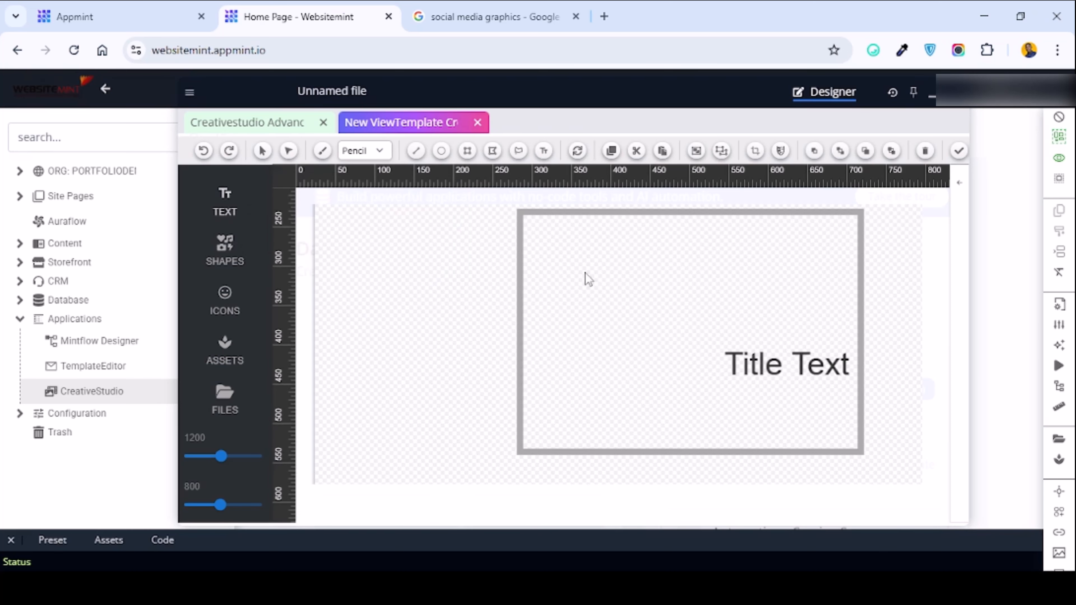
# Replace the title's wording with "Welcome to Appmint Creative Studio" and move it so the whole line fits on the canvas across the rectangle.
pyautogui.doubleClick(765, 367)
pyautogui.hotkey('ctrl', 'a')
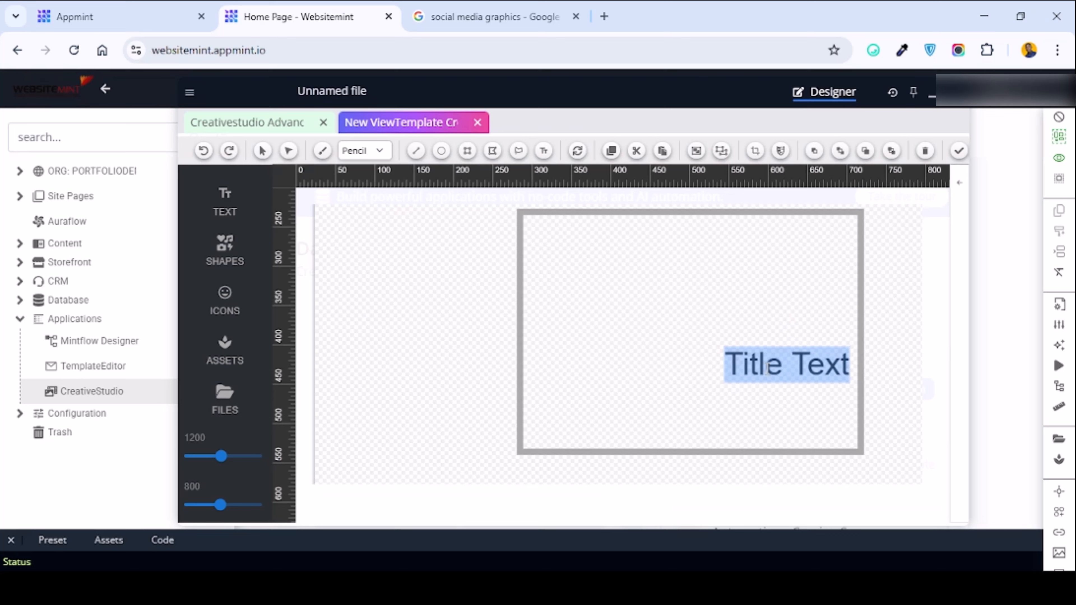
pyautogui.write('Welcome to ')
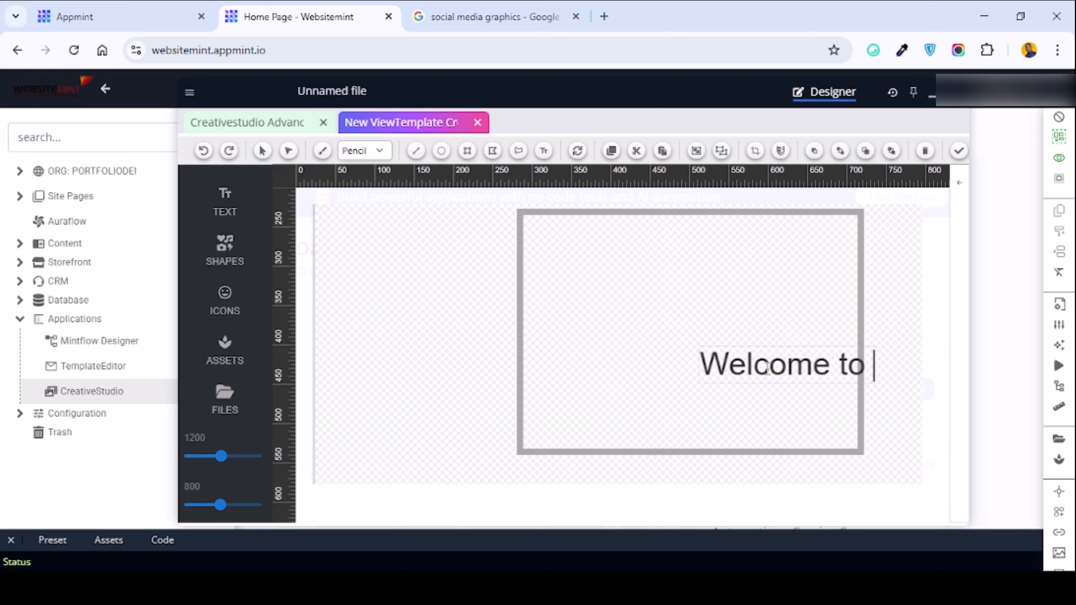
pyautogui.write('Appmint')
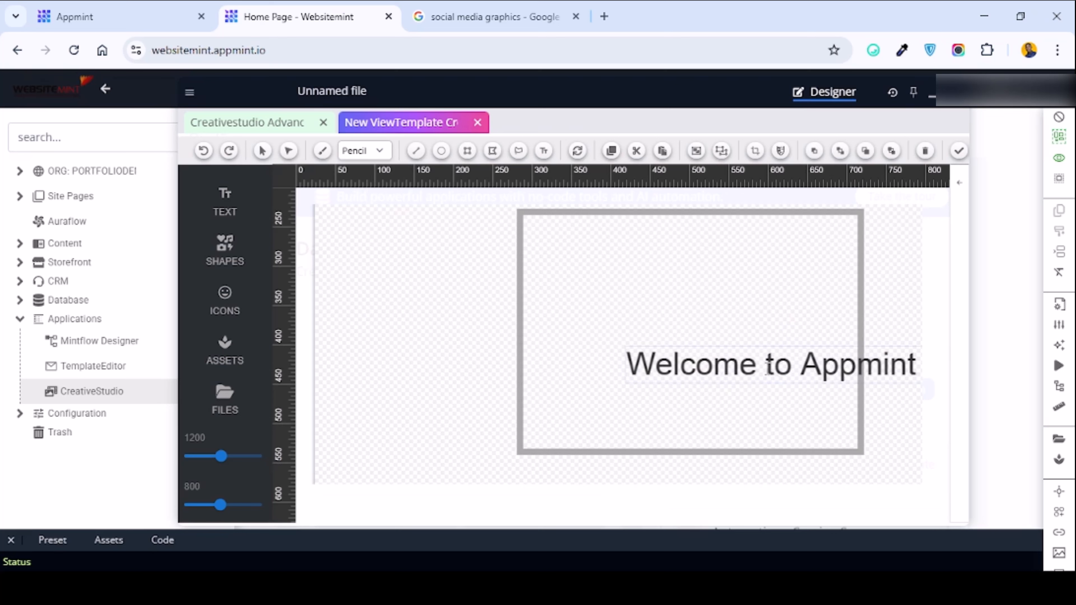
pyautogui.write(' Creat')
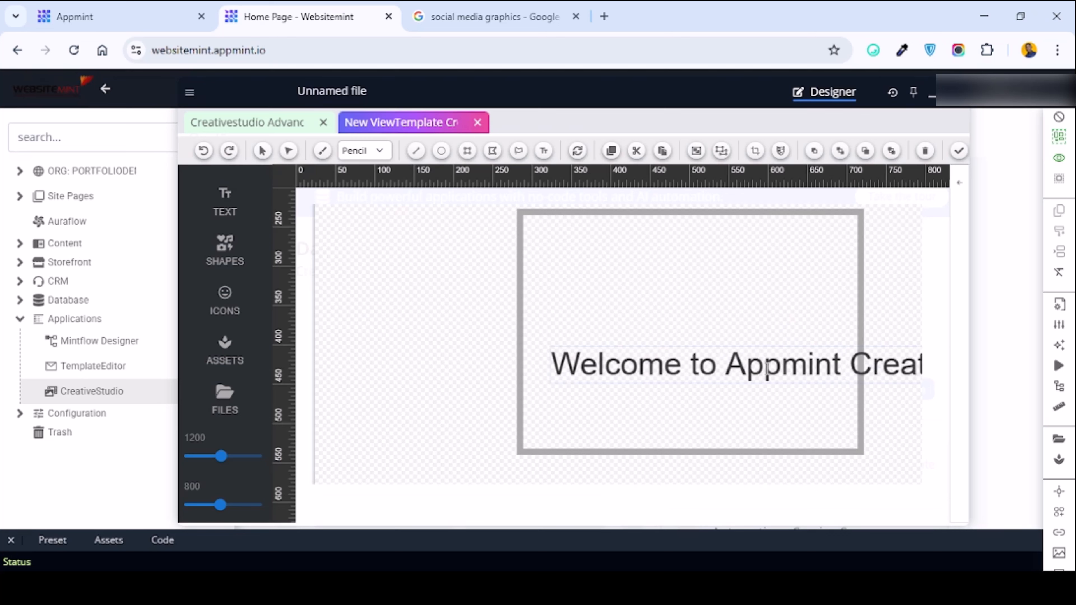
pyautogui.write('iv')
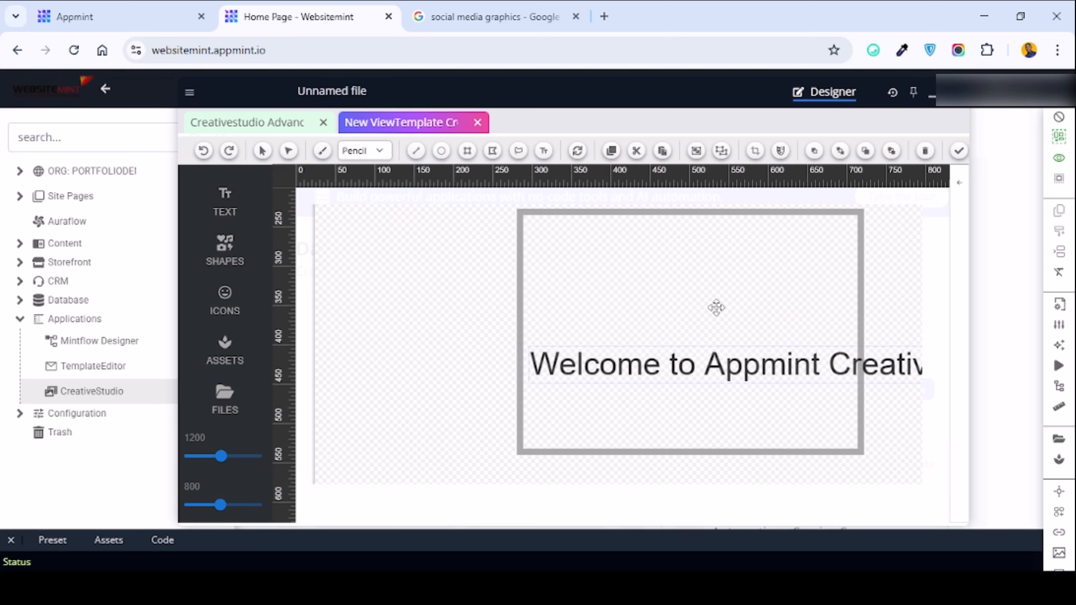
pyautogui.click(716, 308)
pyautogui.click(733, 369)
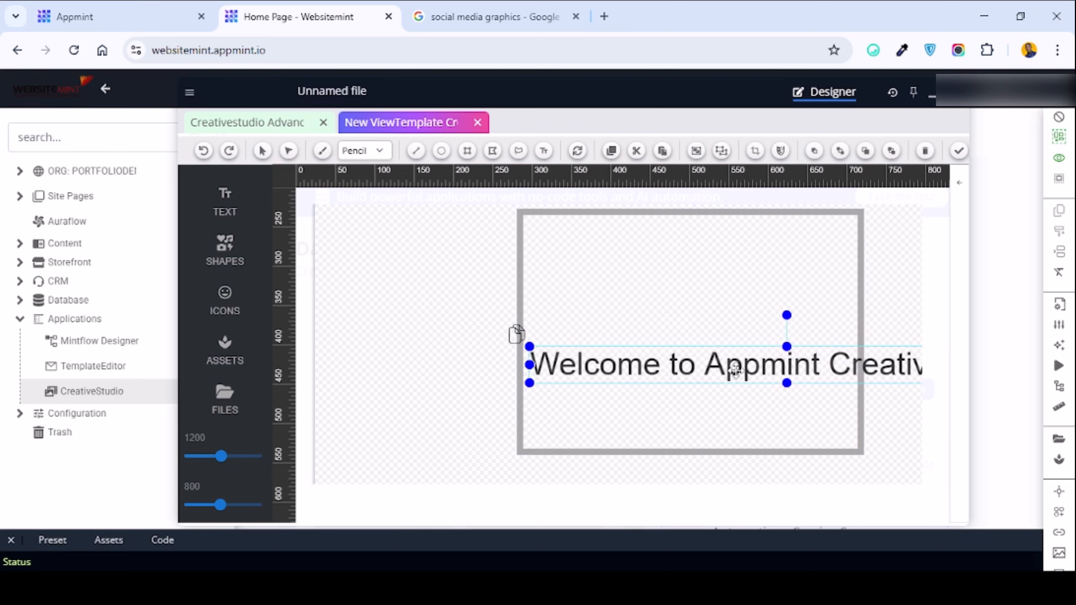
pyautogui.moveTo(734, 371); pyautogui.dragTo(601, 305)
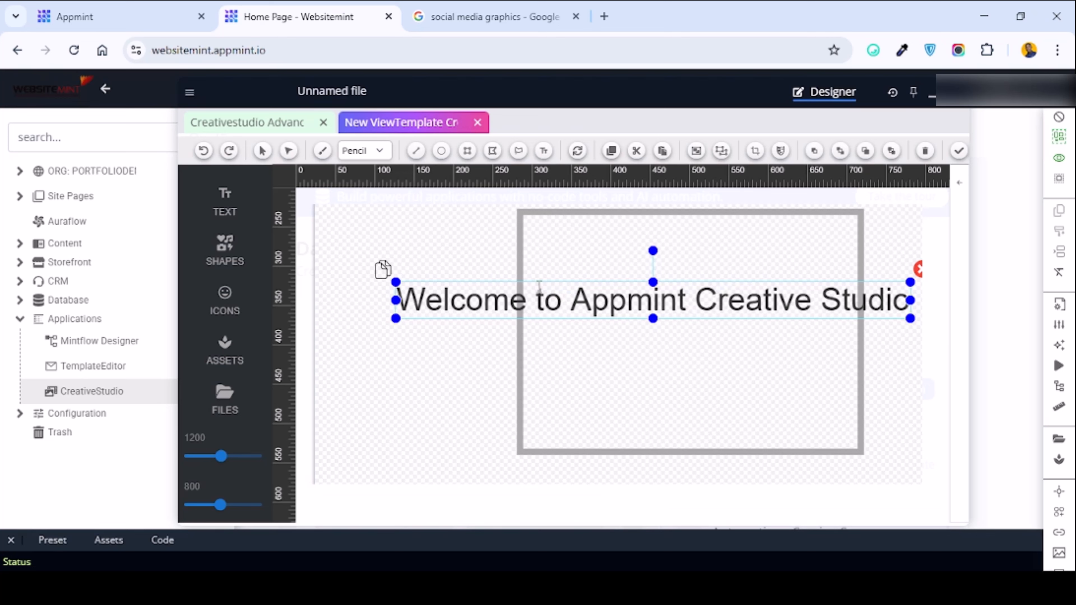
# Select only the word "Appmint" within the title and bring up its text formatting options.
pyautogui.click(544, 299)
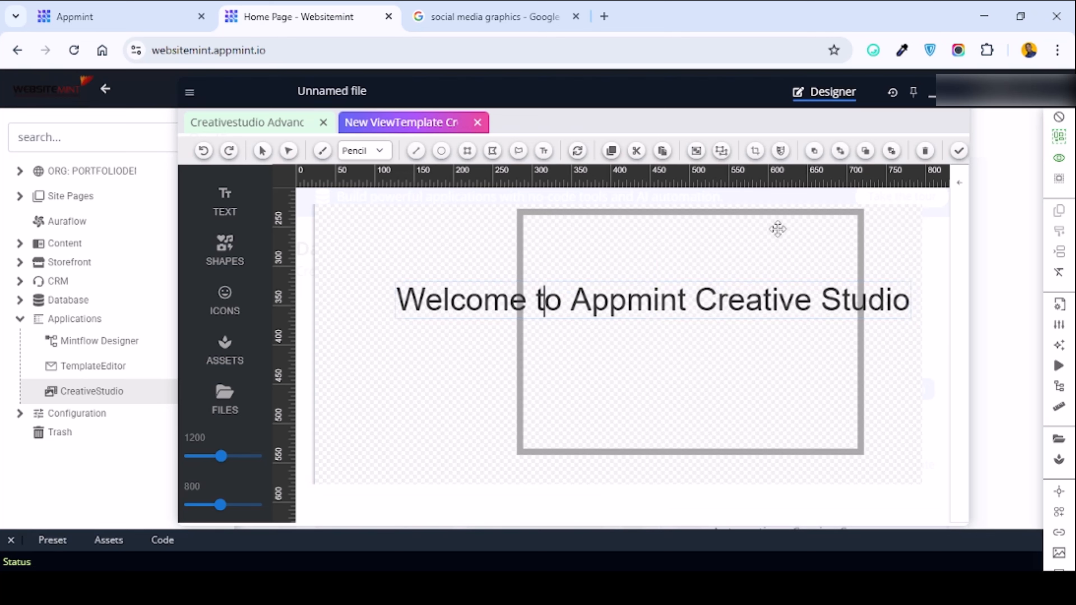
pyautogui.click(960, 186)
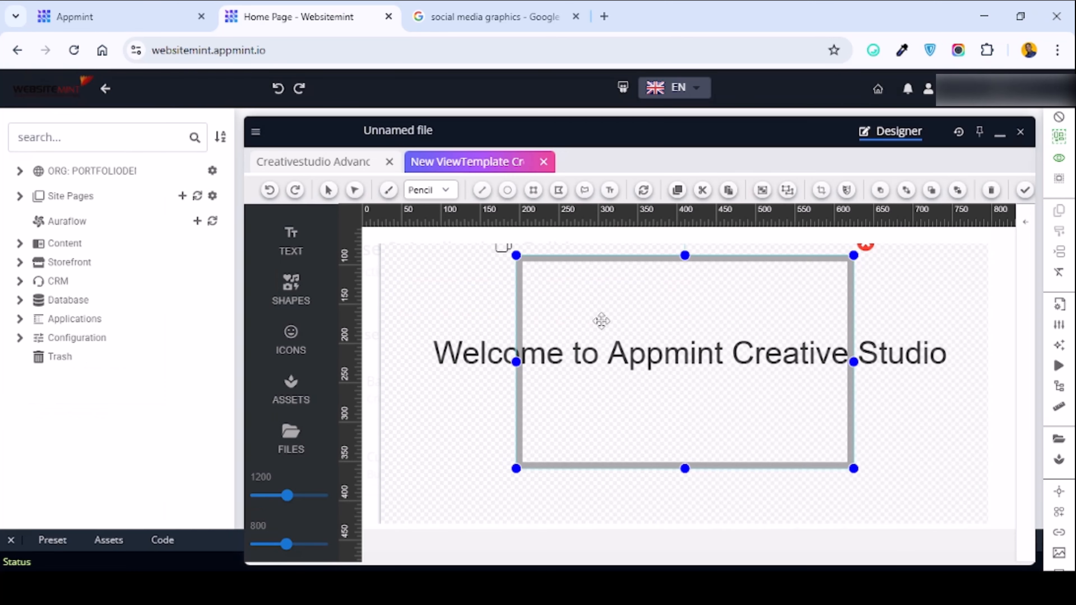
pyautogui.click(678, 353)
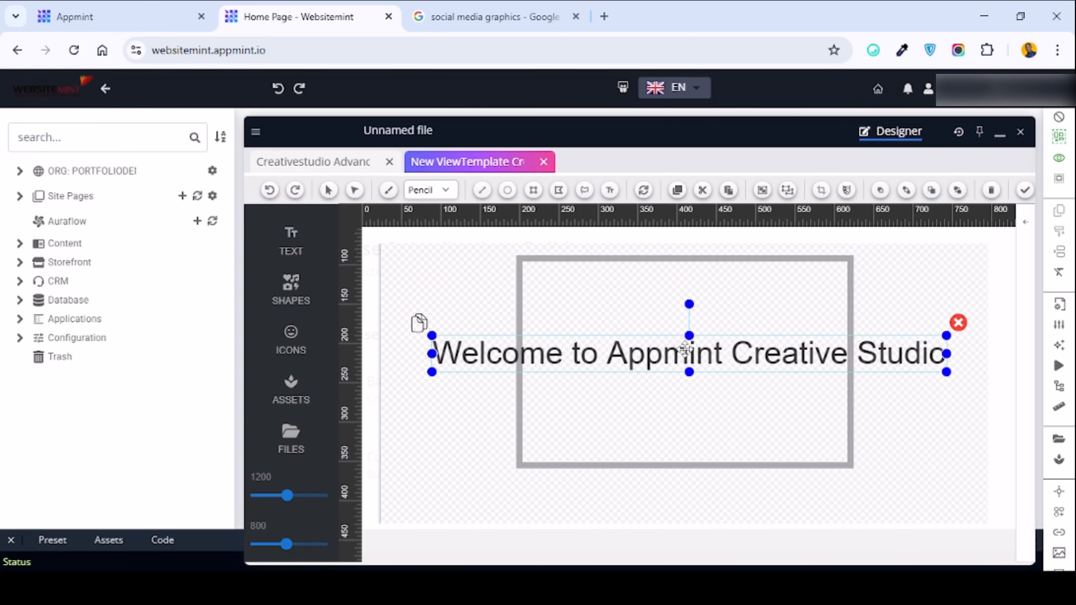
pyautogui.click(684, 353)
pyautogui.doubleClick(687, 351)
pyautogui.tripleClick(722, 352)
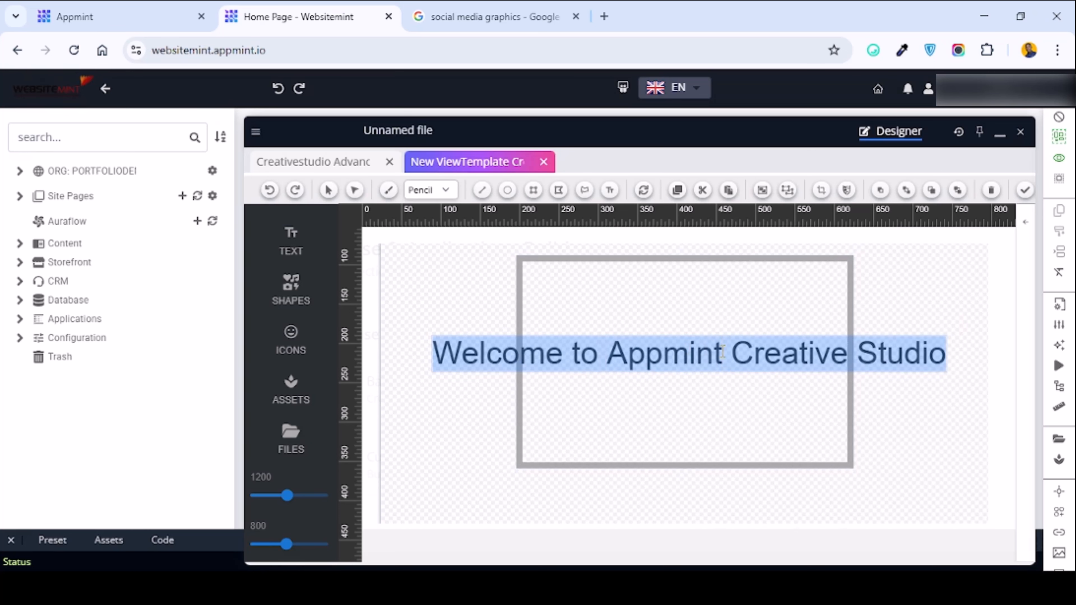
pyautogui.click(716, 355)
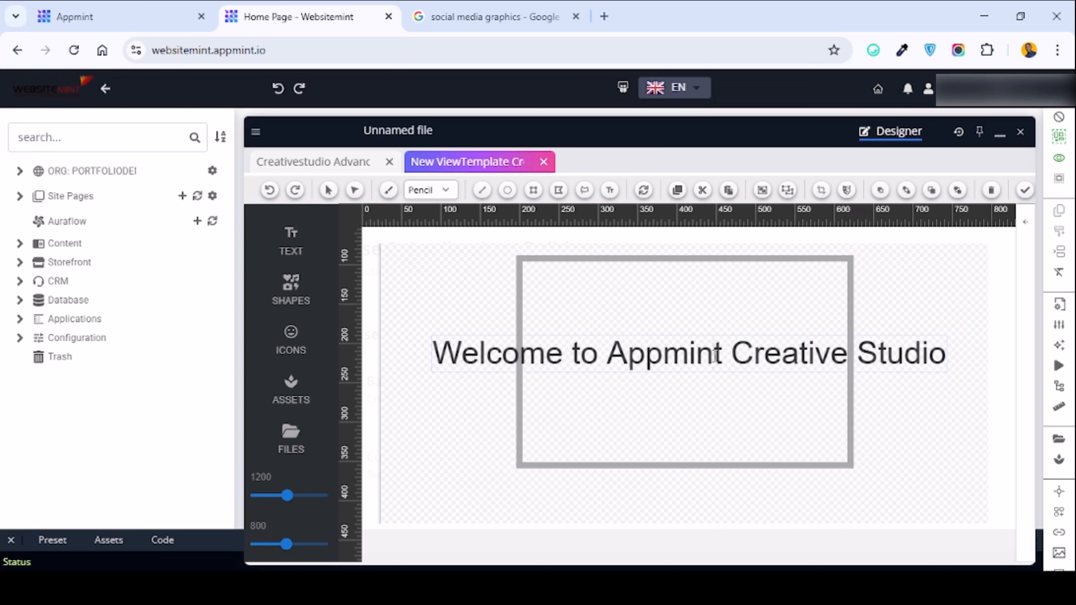
pyautogui.moveTo(721, 354); pyautogui.dragTo(614, 357)
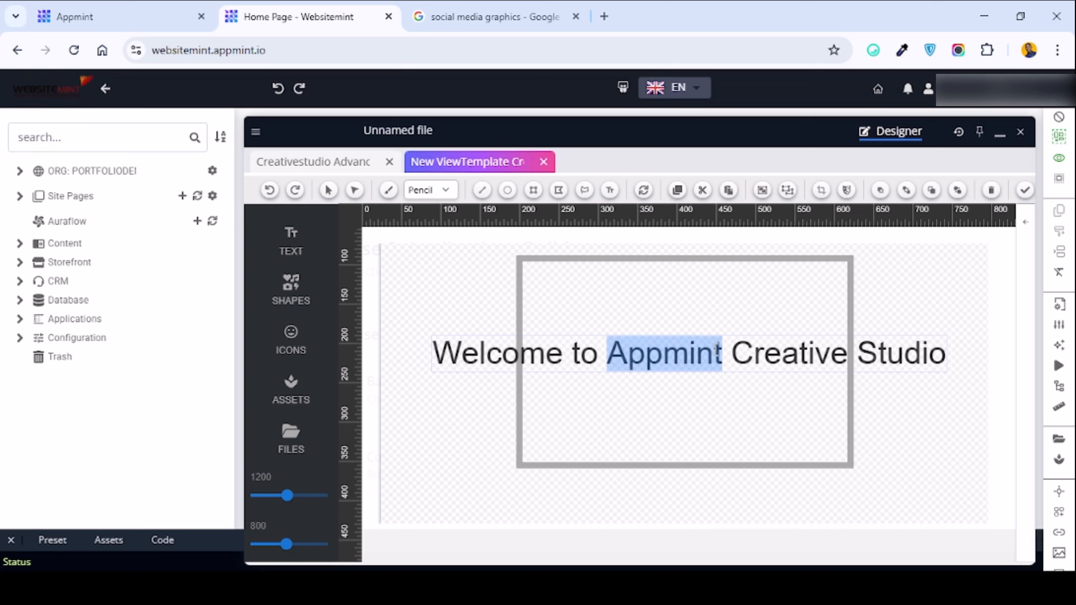
pyautogui.click(1025, 226)
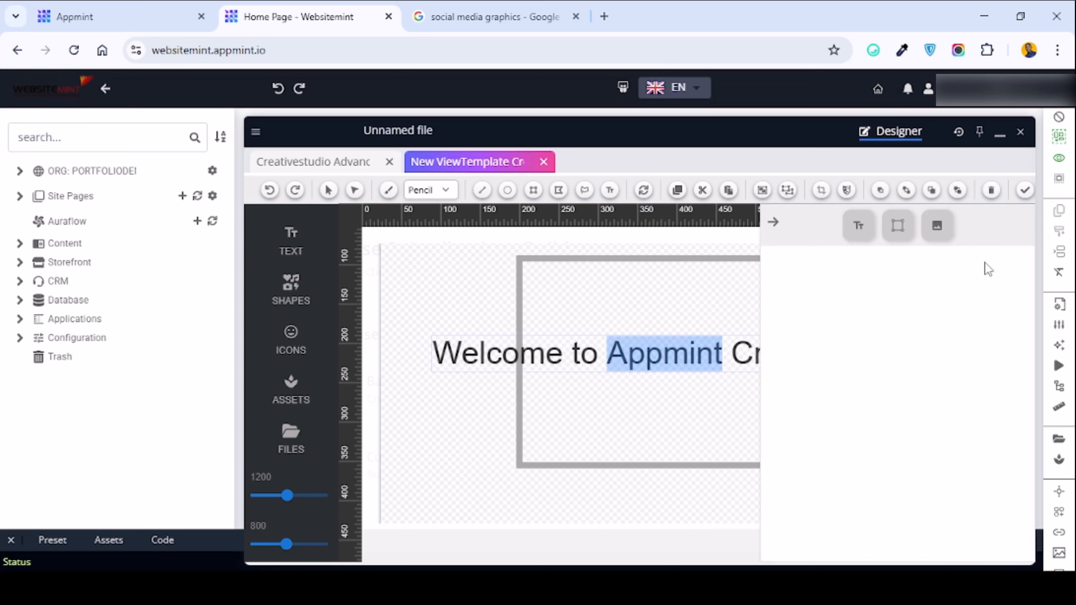
pyautogui.click(859, 229)
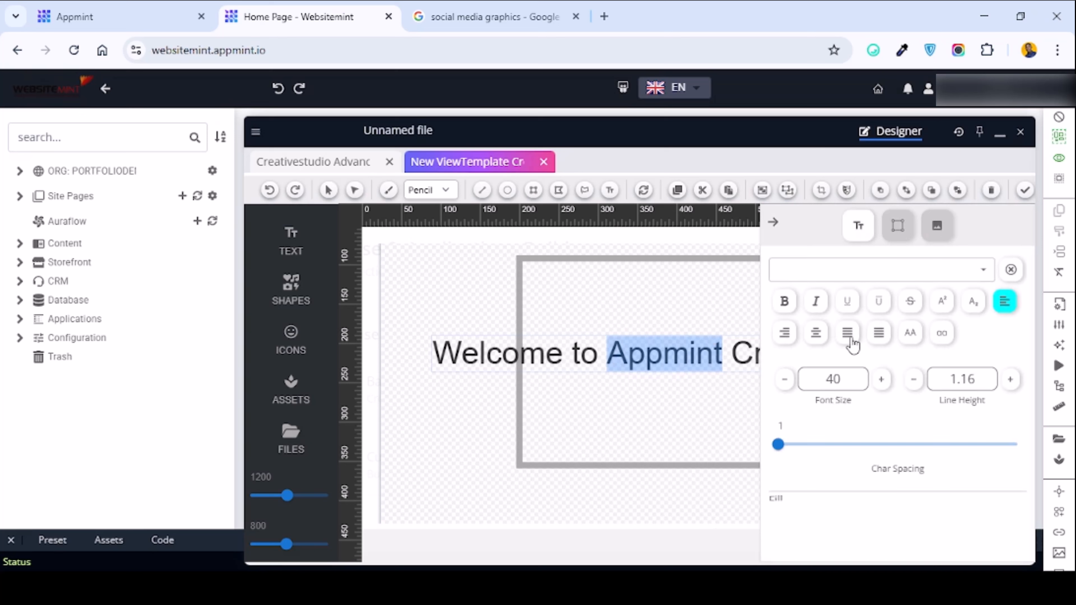
# Try larger font sizes on the selected word "Appmint" in single increments, settling on 46.
pyautogui.click(882, 382)
pyautogui.click(882, 382)
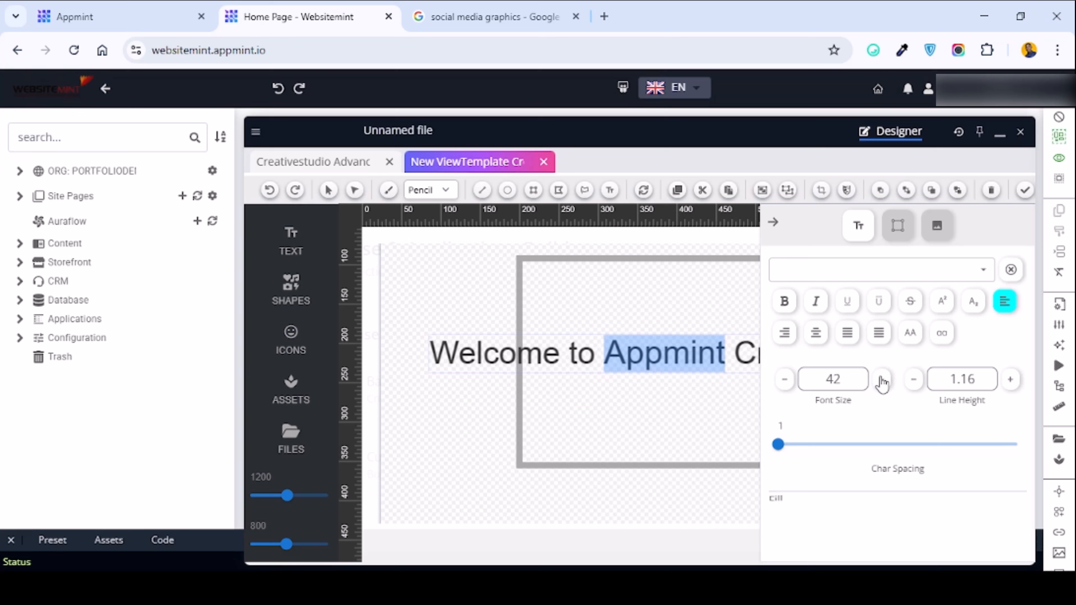
pyautogui.click(882, 382)
pyautogui.click(882, 381)
pyautogui.click(882, 382)
pyautogui.click(882, 381)
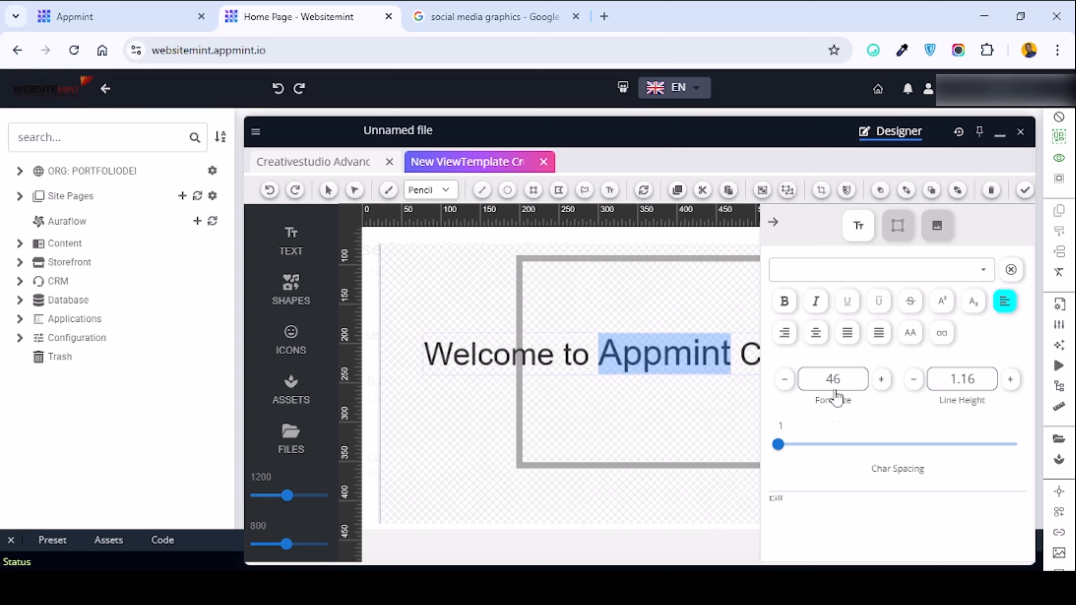
pyautogui.click(783, 381)
pyautogui.click(783, 382)
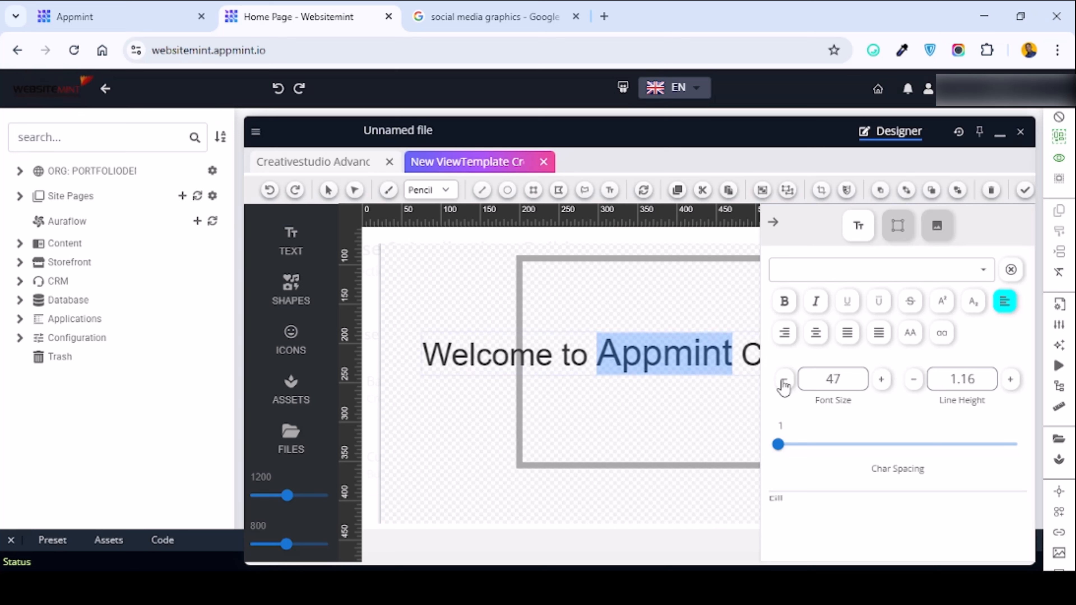
pyautogui.click(784, 381)
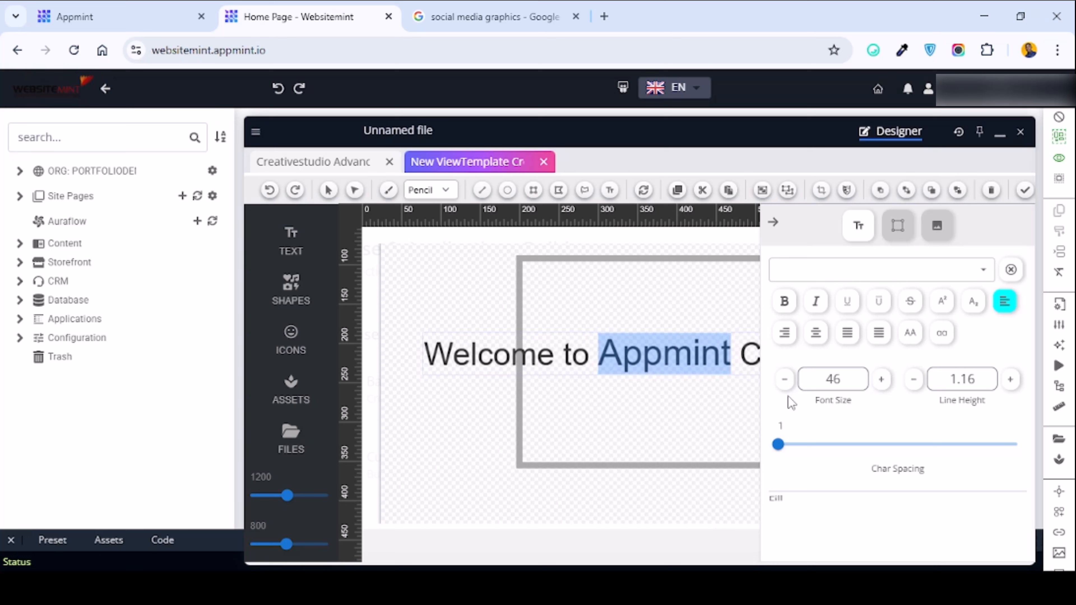
# Set the font size of the word "Appmint" in the title to 42.
pyautogui.click(846, 383)
pyautogui.doubleClick(846, 381)
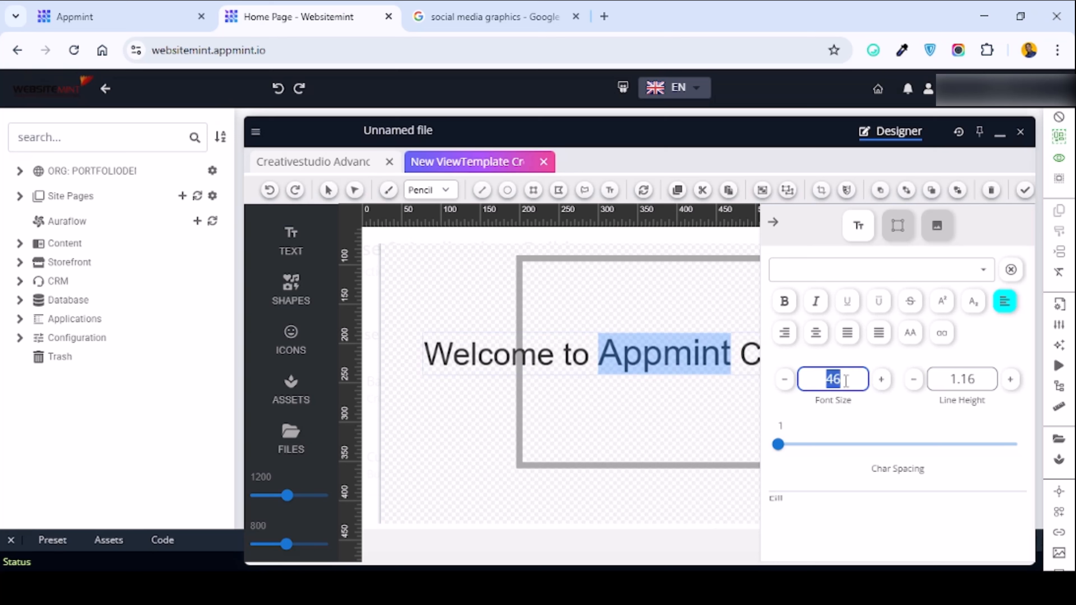
pyautogui.write('42')
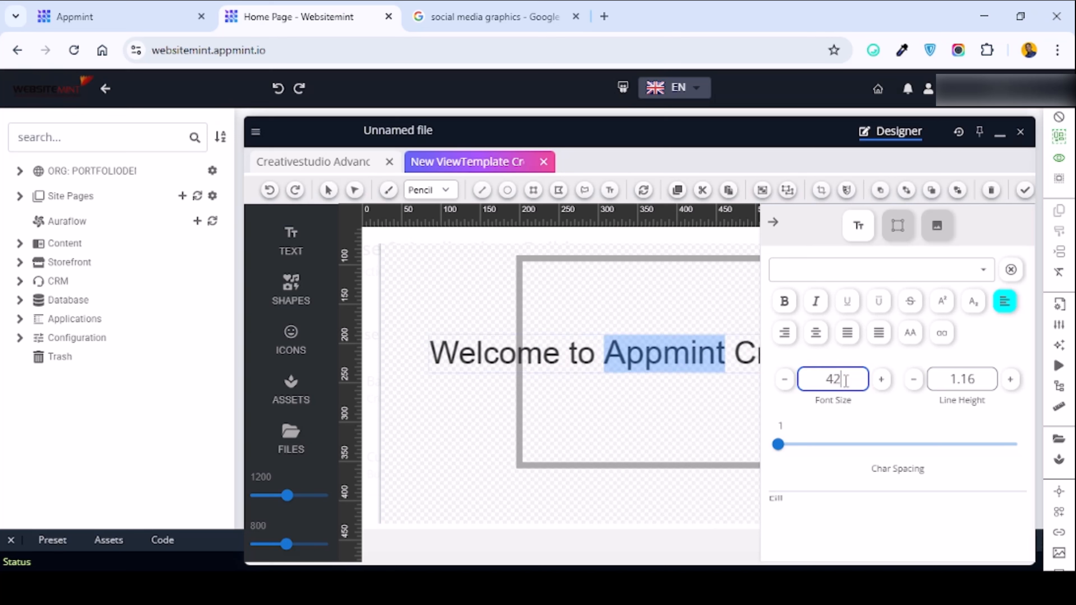
pyautogui.click(846, 408)
pyautogui.click(848, 370)
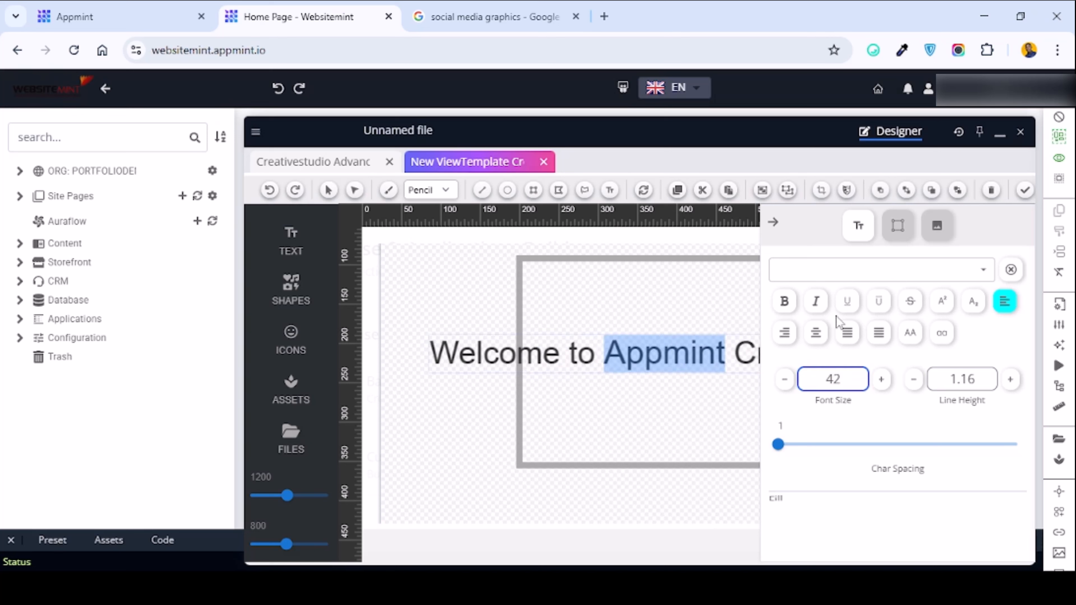